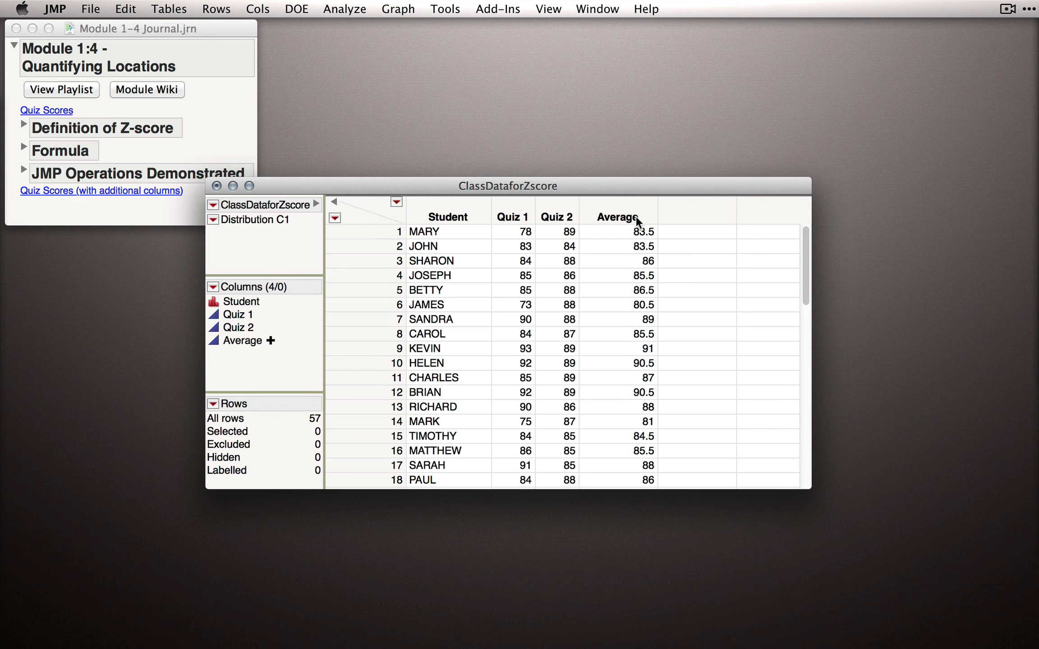
Append a new empty column to the table and name it 'Quiz 1 Z-score'.
double_click(684, 215)
double_click(703, 220)
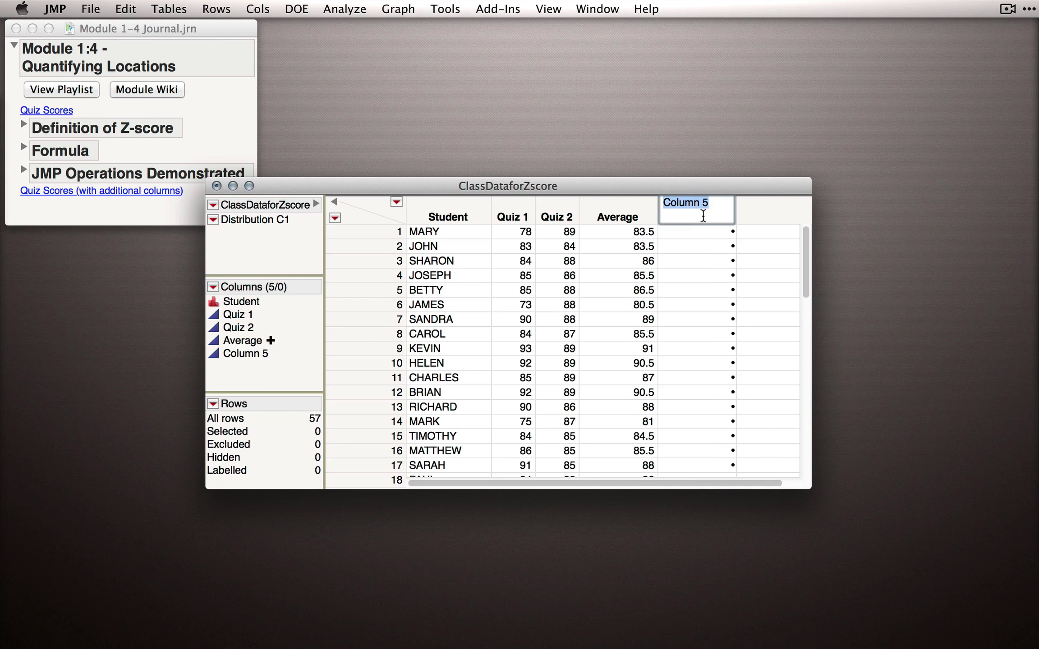
text(Quiz 1 Z-score)
key(Return)
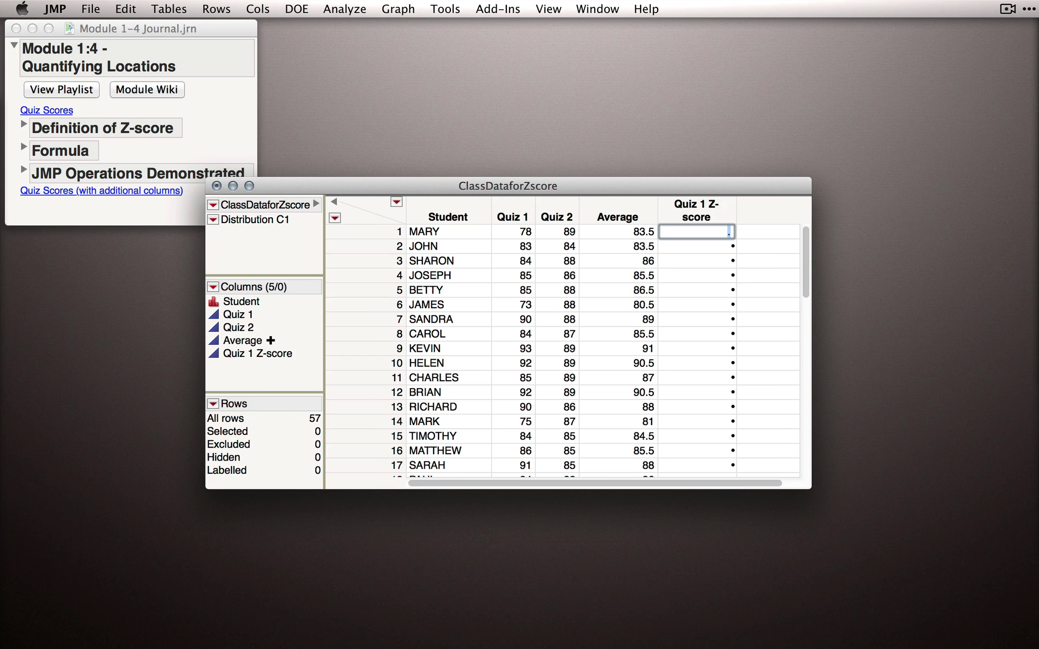
Set the Quiz 1 Z-score column's formula to Col Standardize(Quiz 1).
right_click(679, 206)
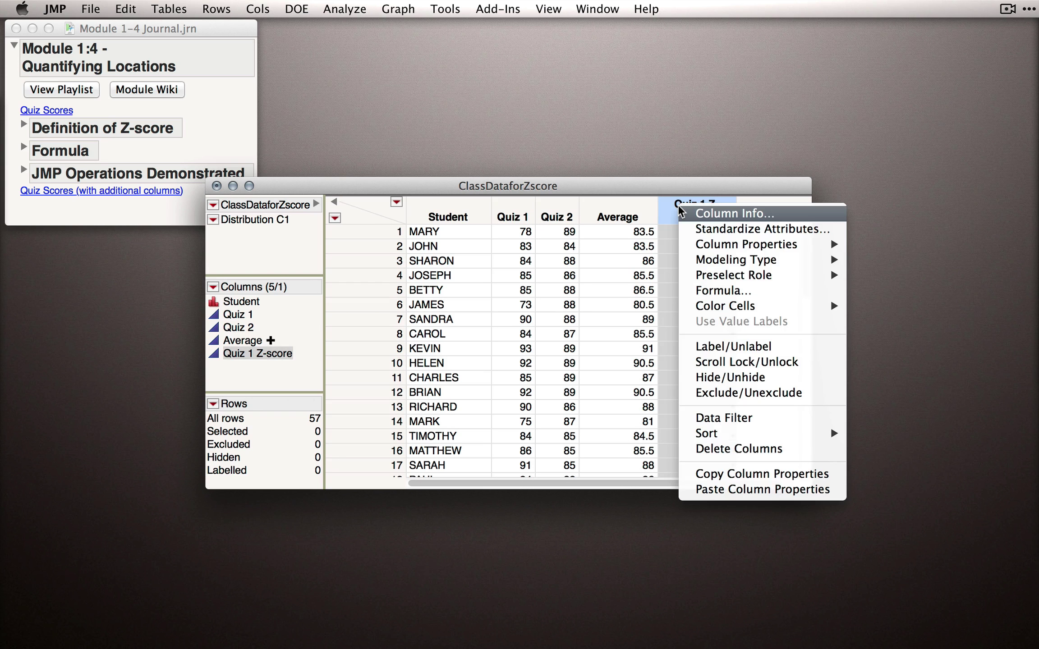
click(717, 291)
drag(478, 108, 606, 115)
scroll(609, 175, down, 3)
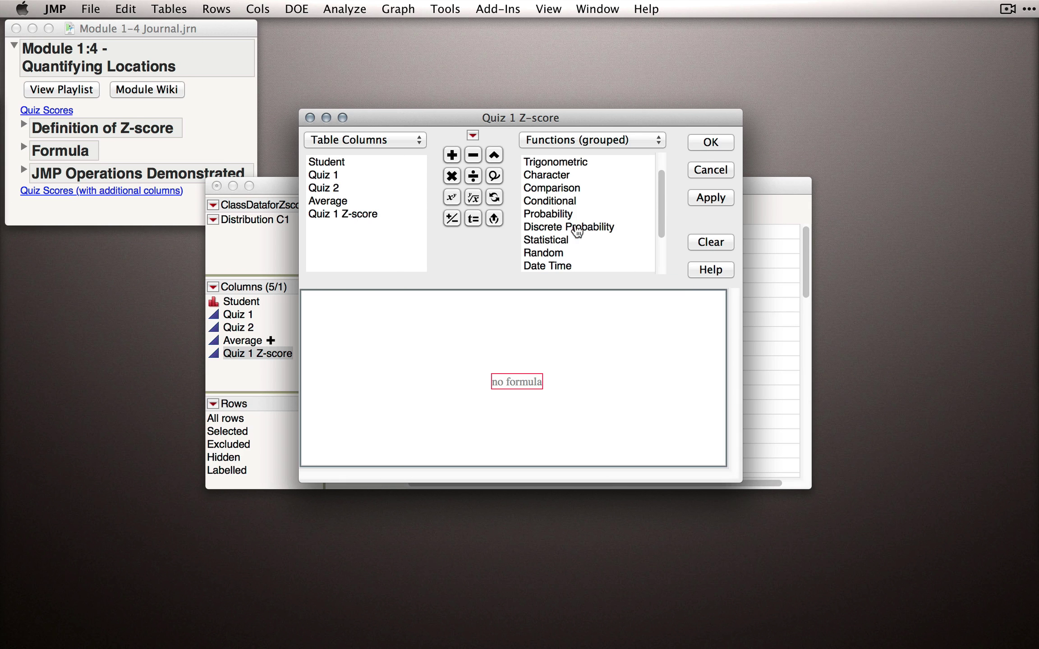
click(548, 239)
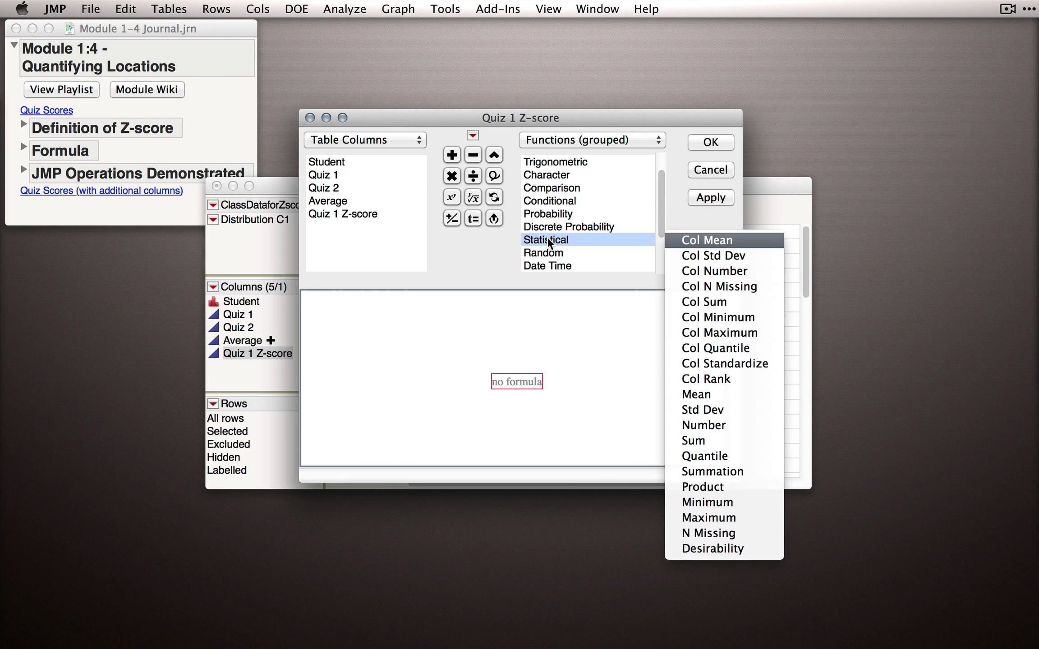
click(737, 362)
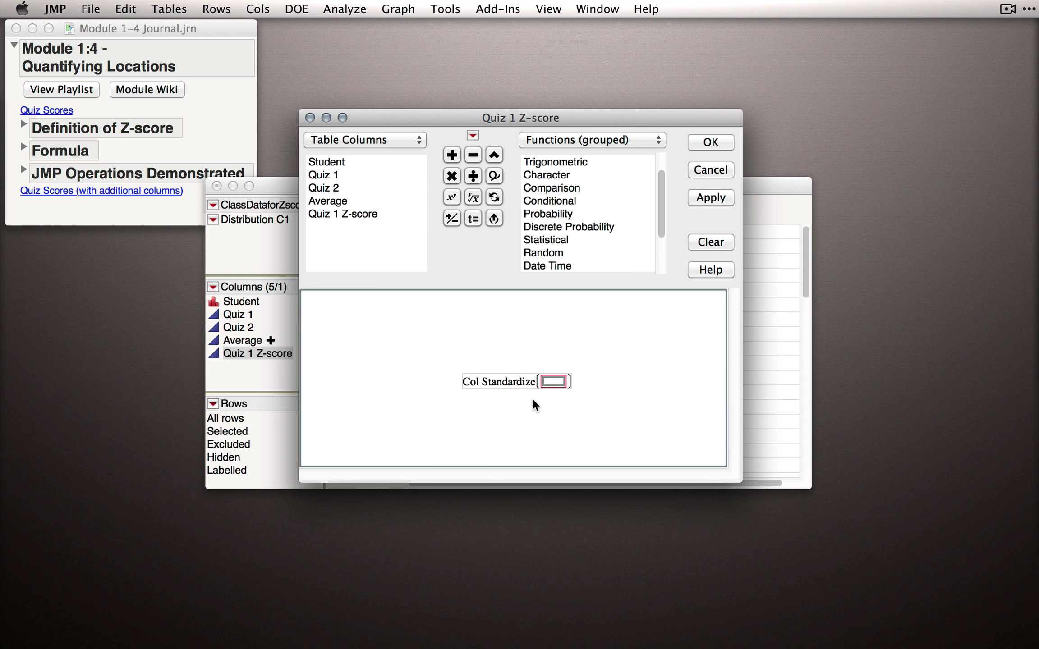
click(329, 175)
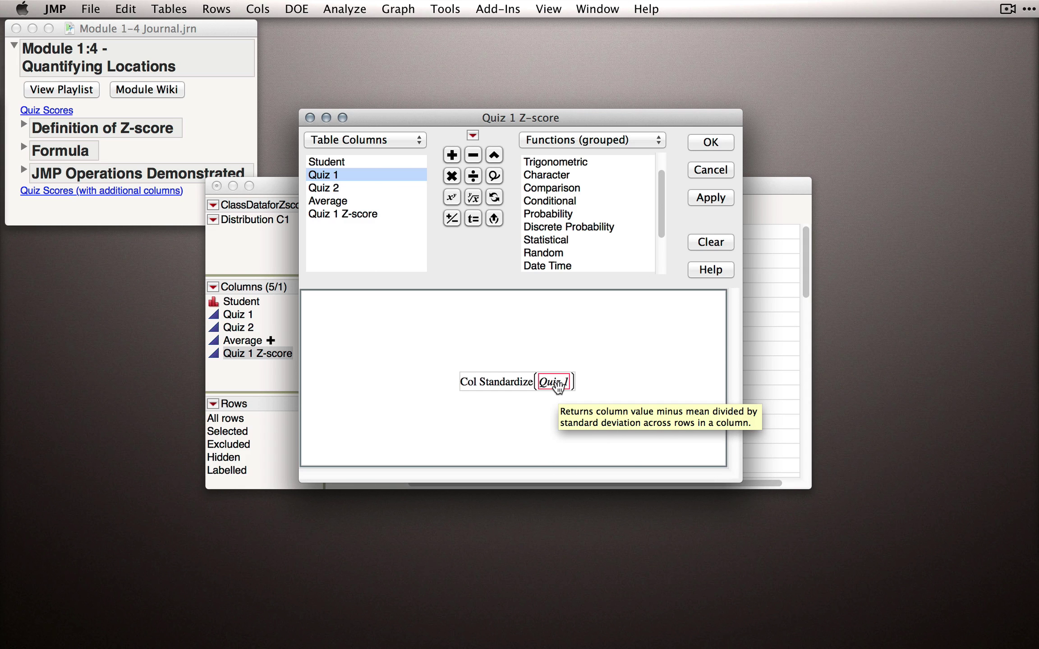
click(698, 142)
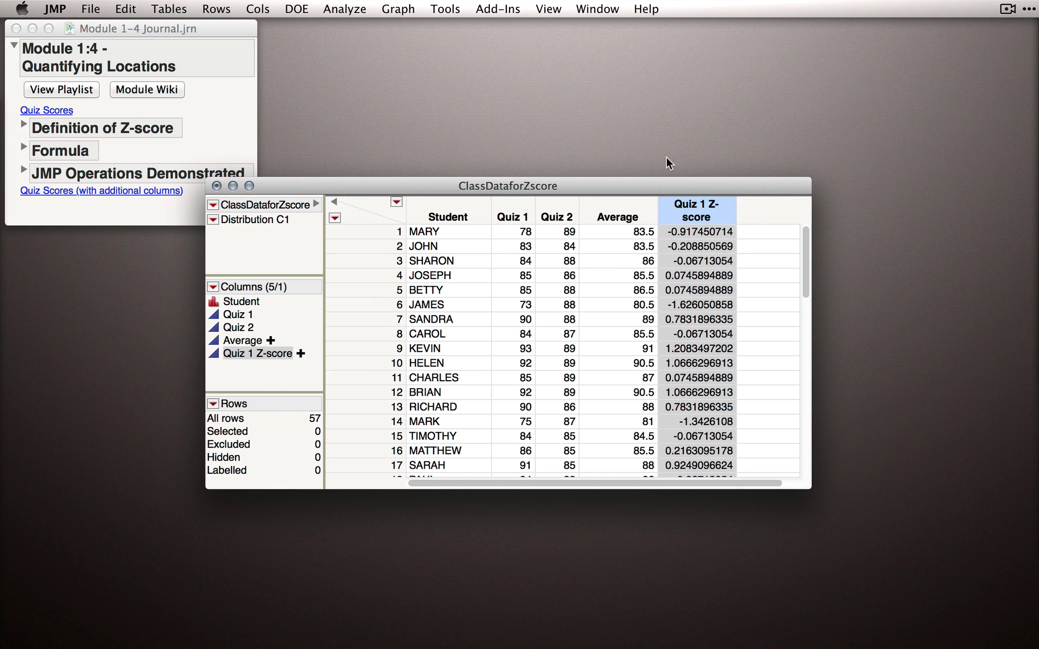
Run a Distribution report with Quiz 2 as the Y column.
click(354, 9)
click(359, 27)
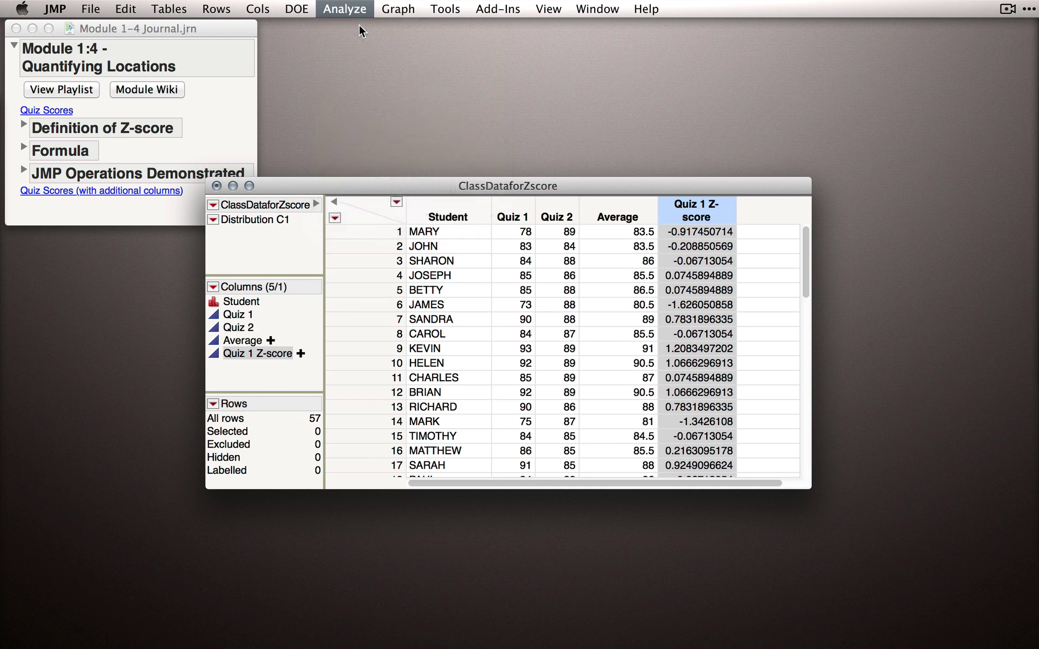
click(345, 230)
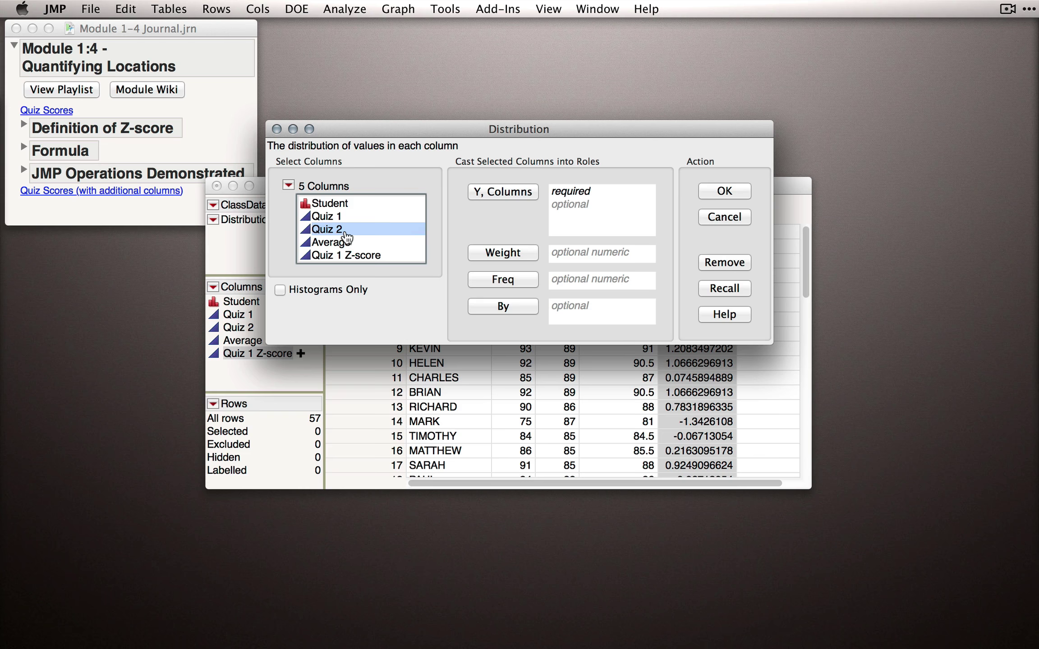
click(505, 195)
click(705, 190)
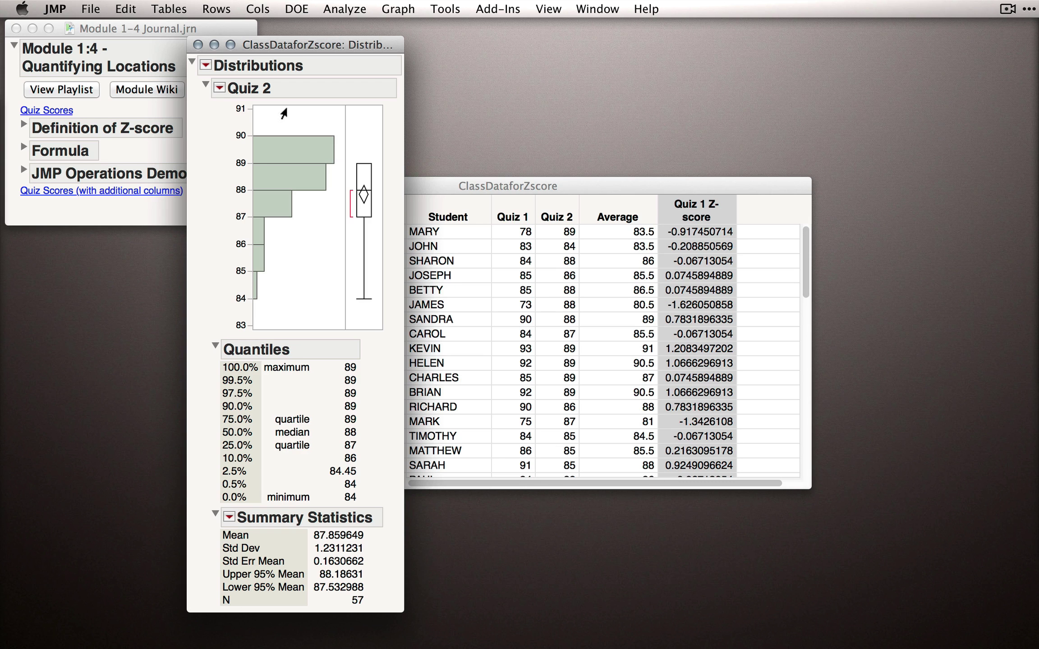
Save the standardized Quiz 2 values to the table as a new Std Quiz 2 column.
click(220, 88)
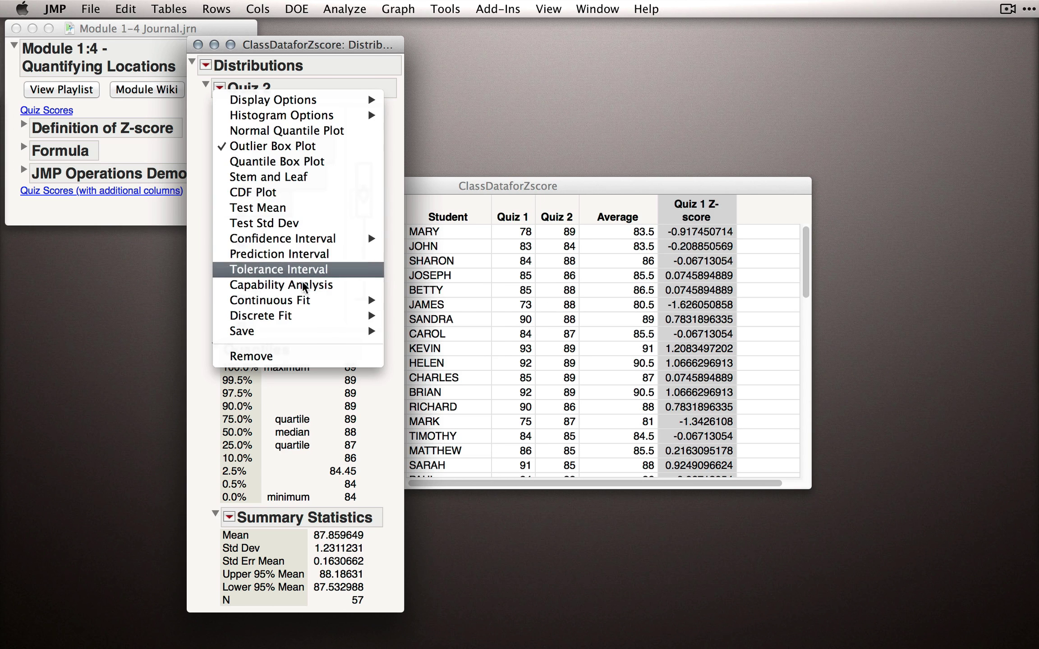
mouse_move(333, 331)
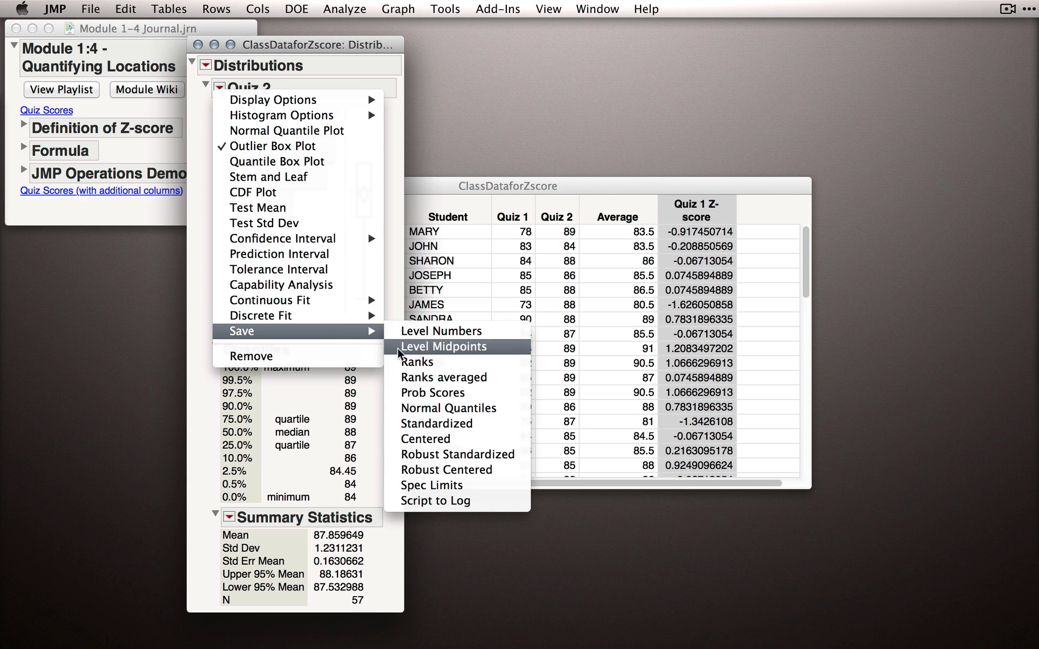
click(463, 426)
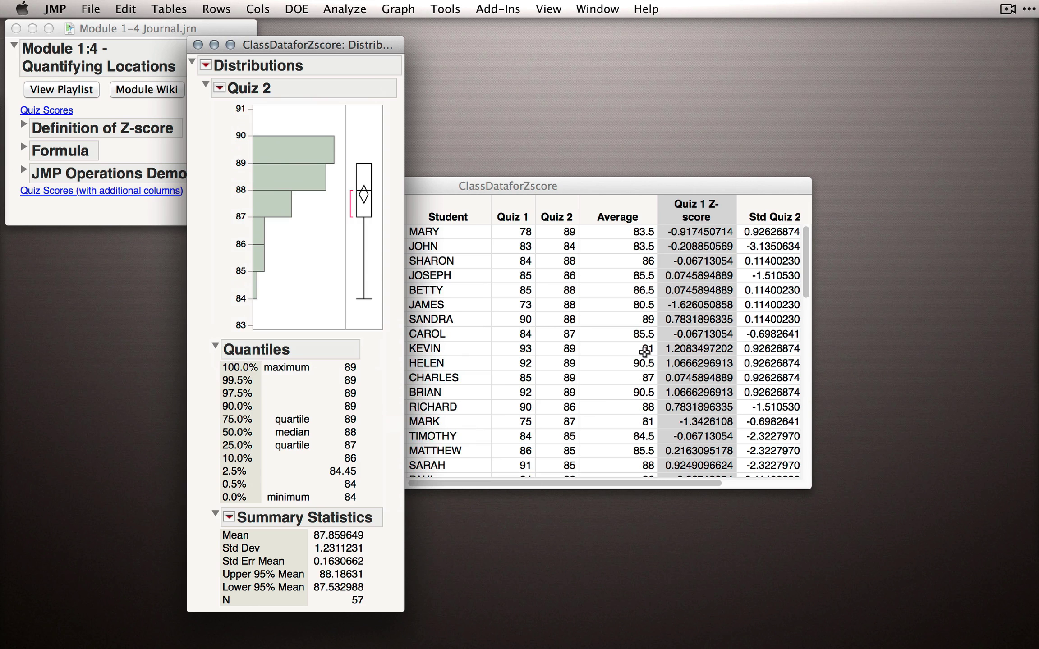
click(733, 186)
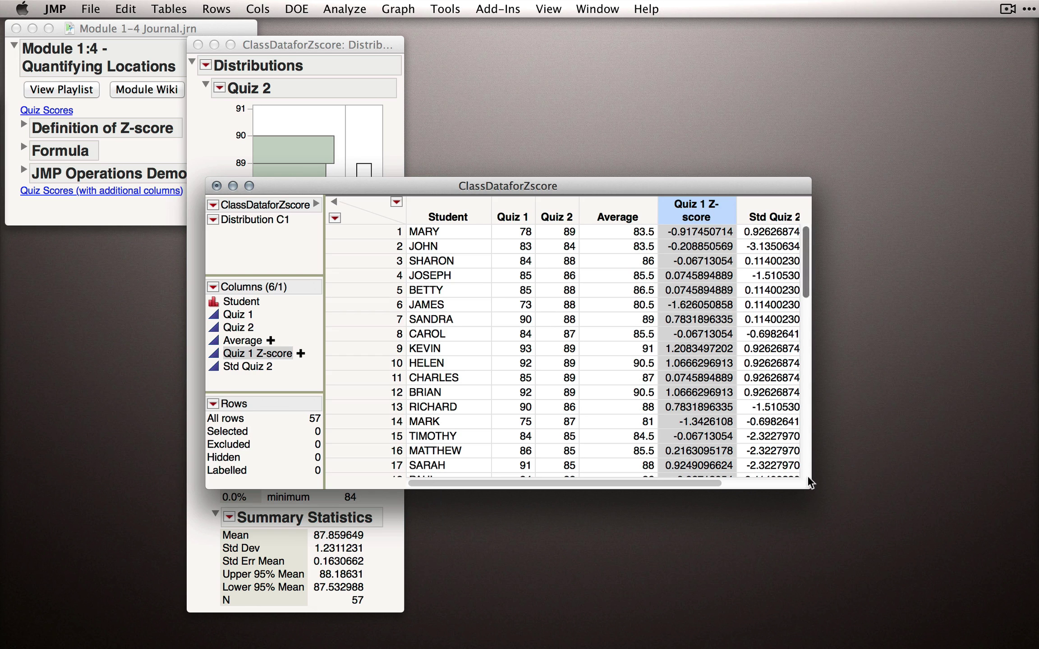
Widen the data table to show full Std Quiz 2 values, then review the Quiz 1 Z-score formula unchanged.
drag(814, 483, 838, 485)
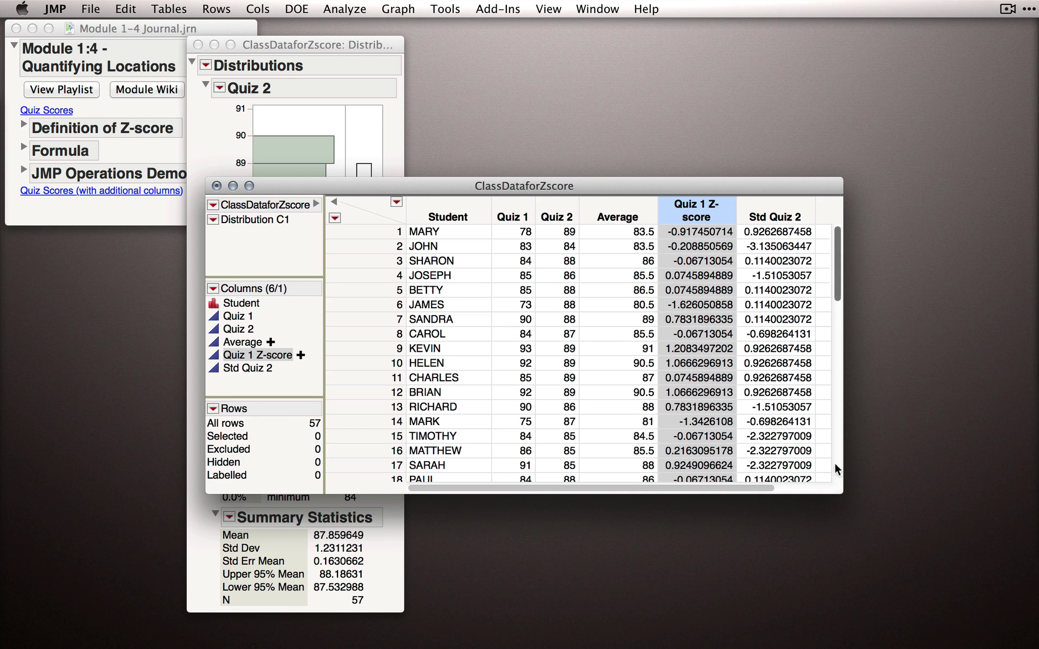
right_click(693, 206)
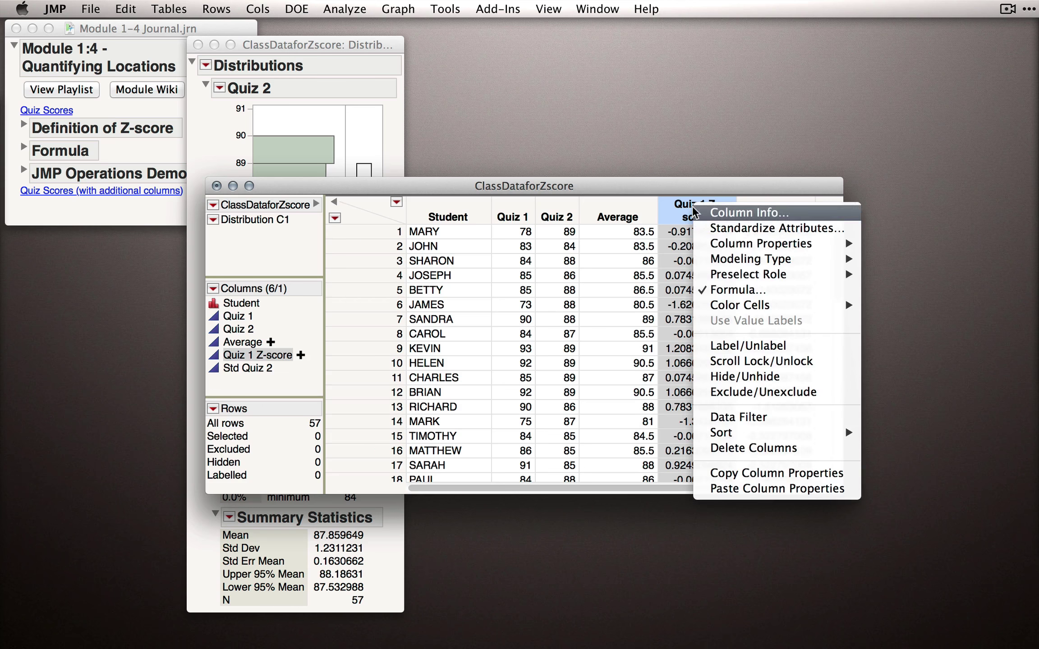
click(723, 291)
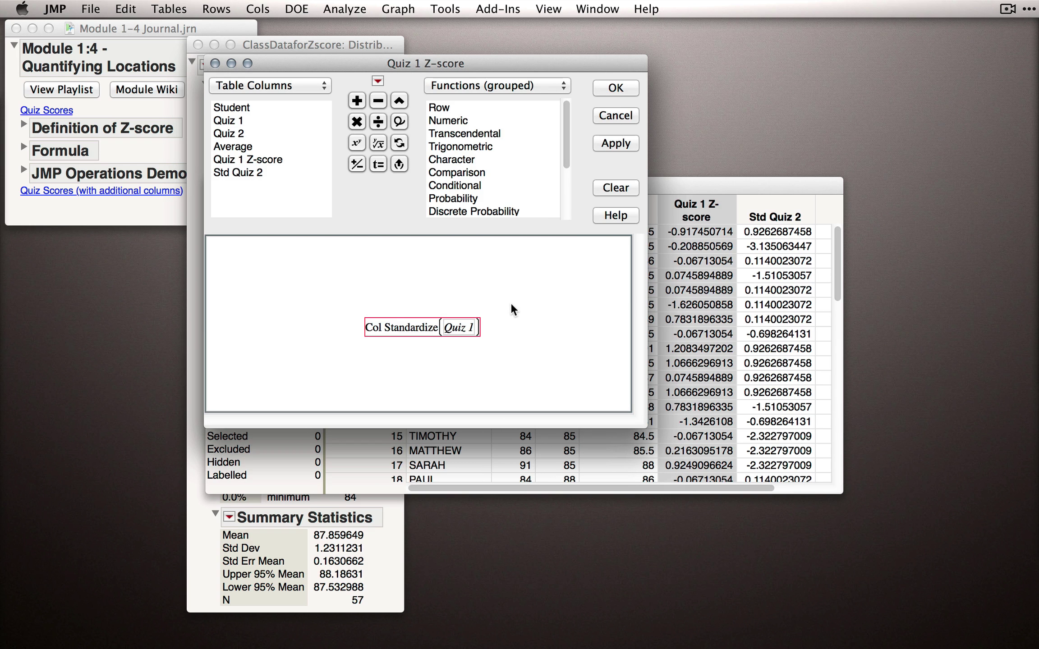
click(618, 115)
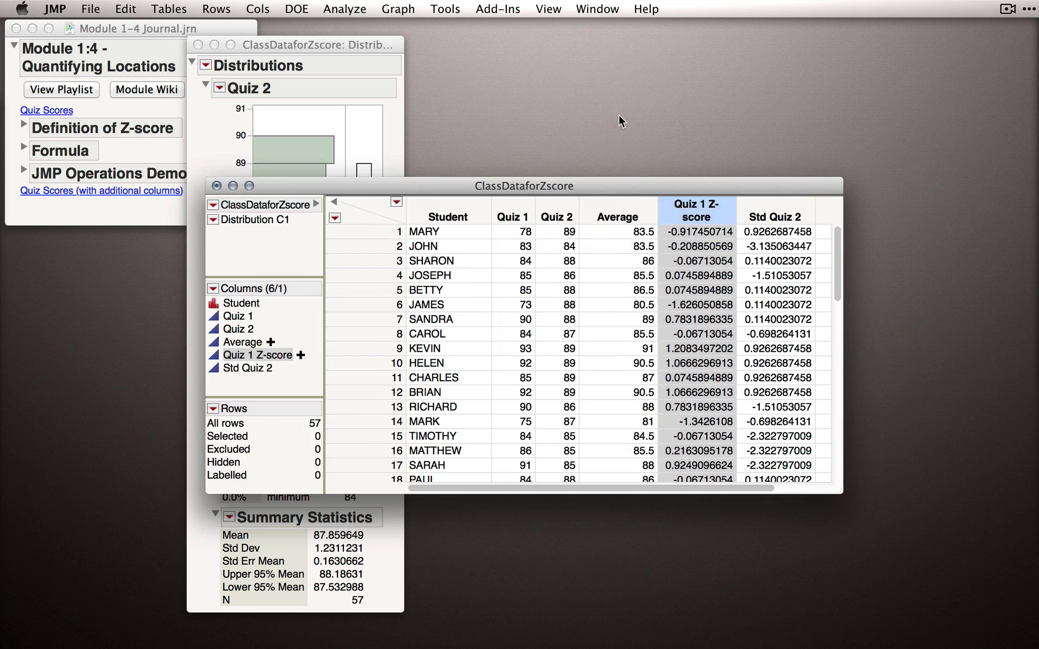
click(770, 208)
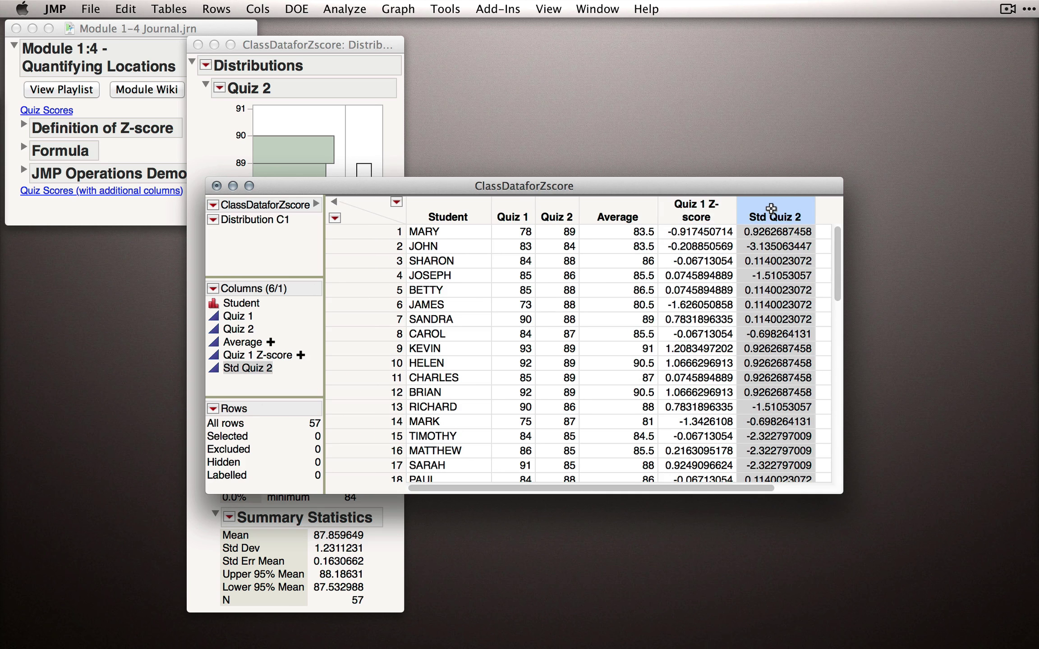
right_click(769, 208)
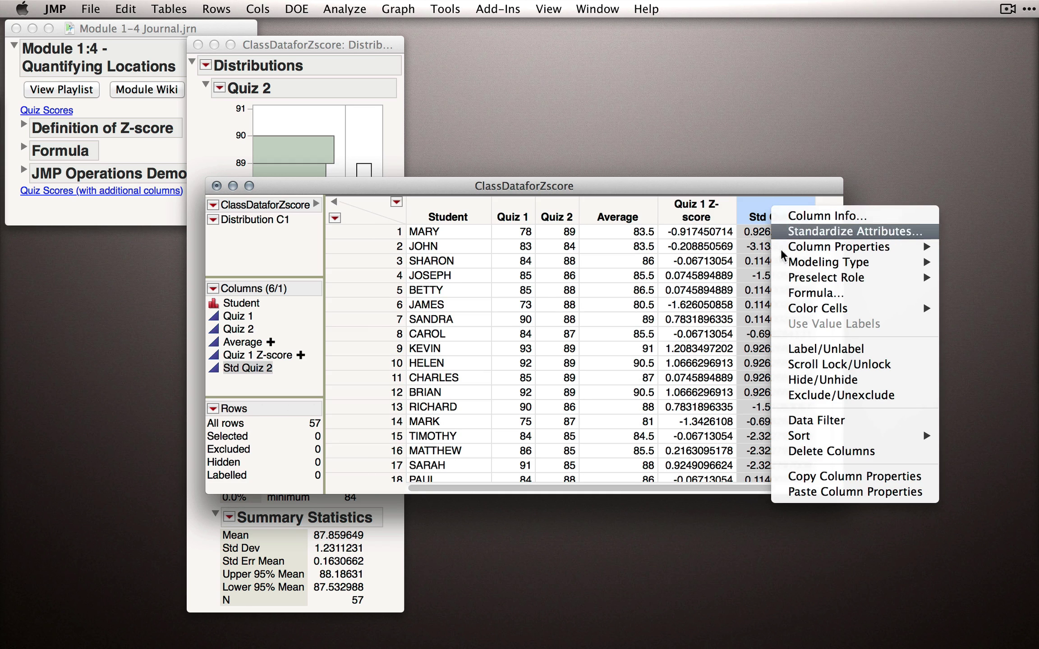
click(801, 293)
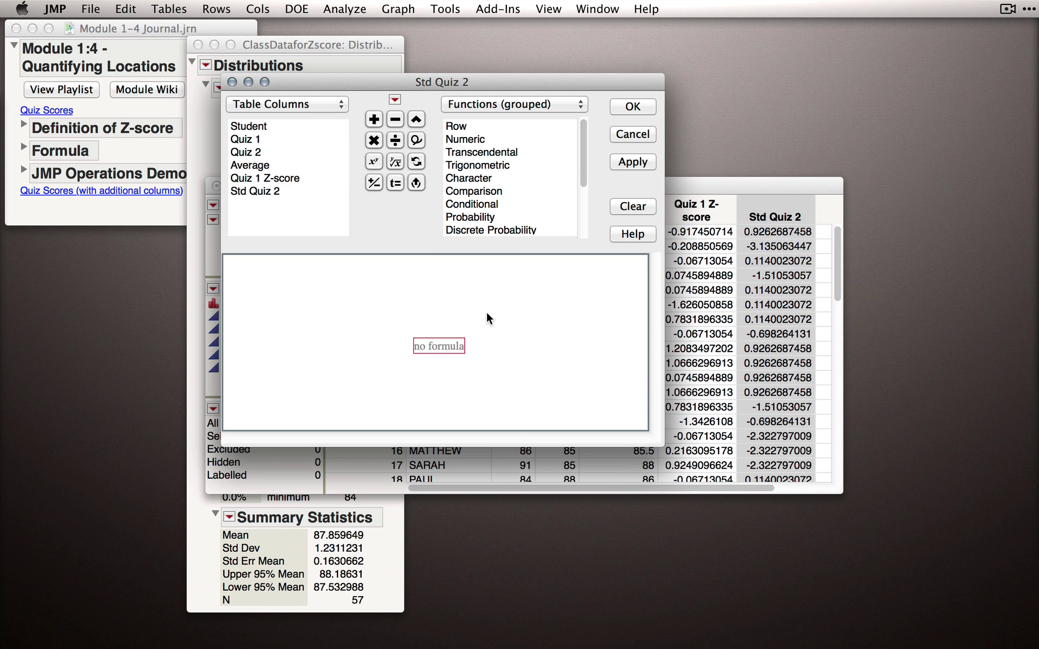
click(633, 135)
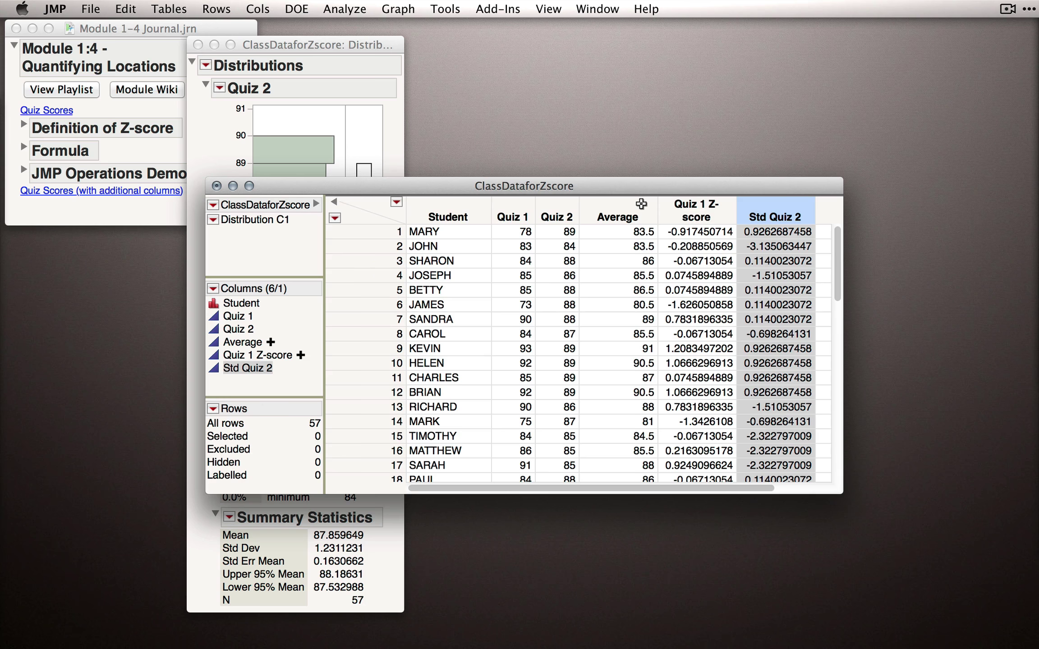
Run a histograms-only Distribution of Quiz 1 Z-score and Std Quiz 2 together.
click(354, 15)
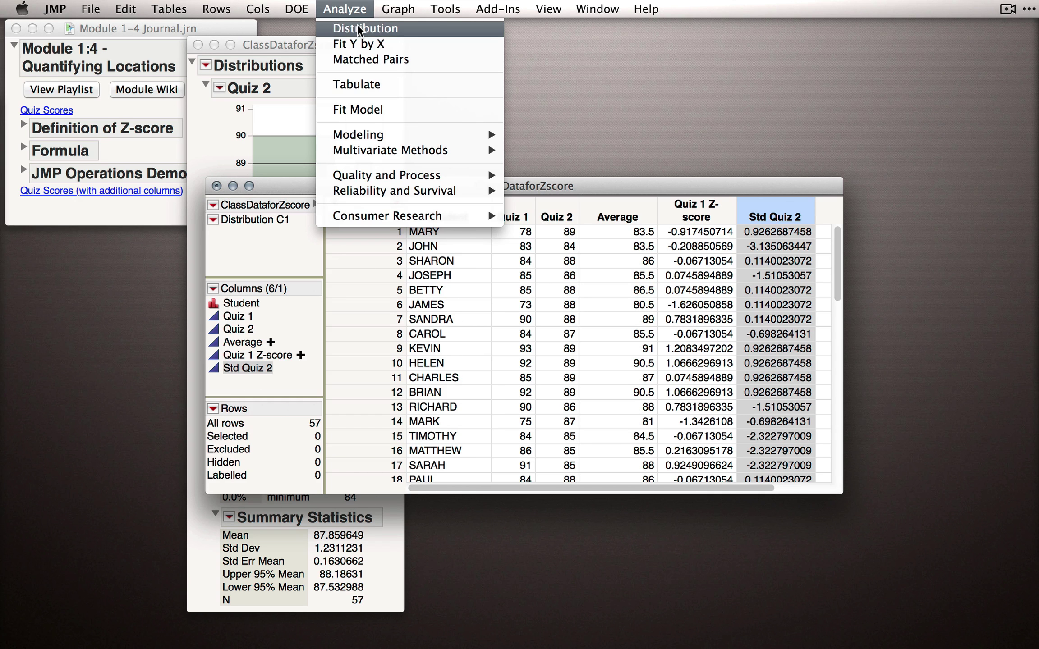
click(358, 29)
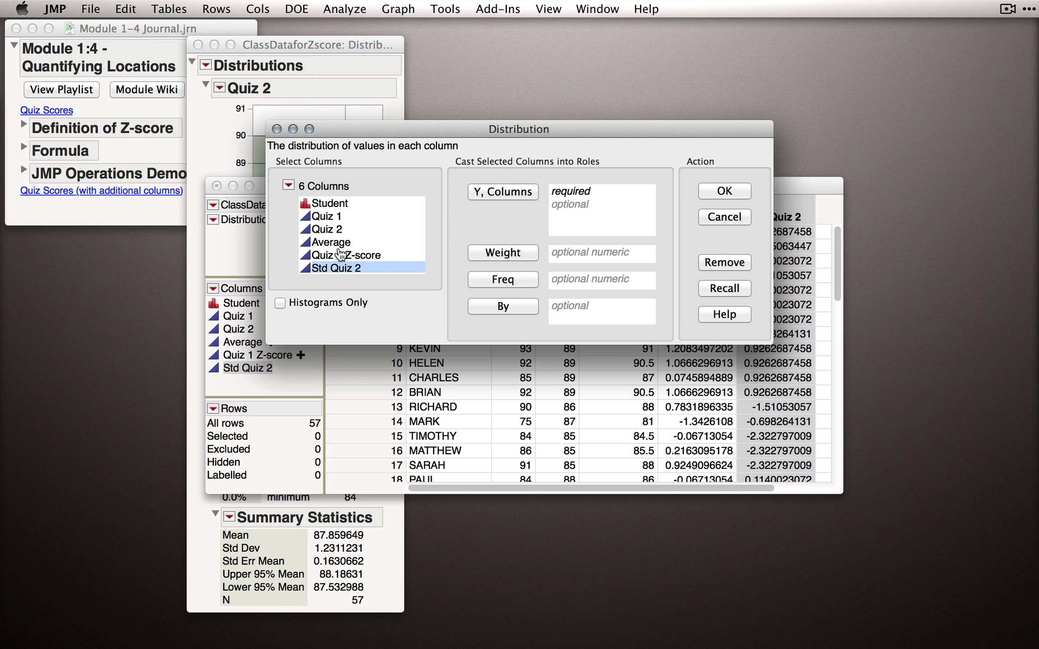
drag(343, 255, 356, 271)
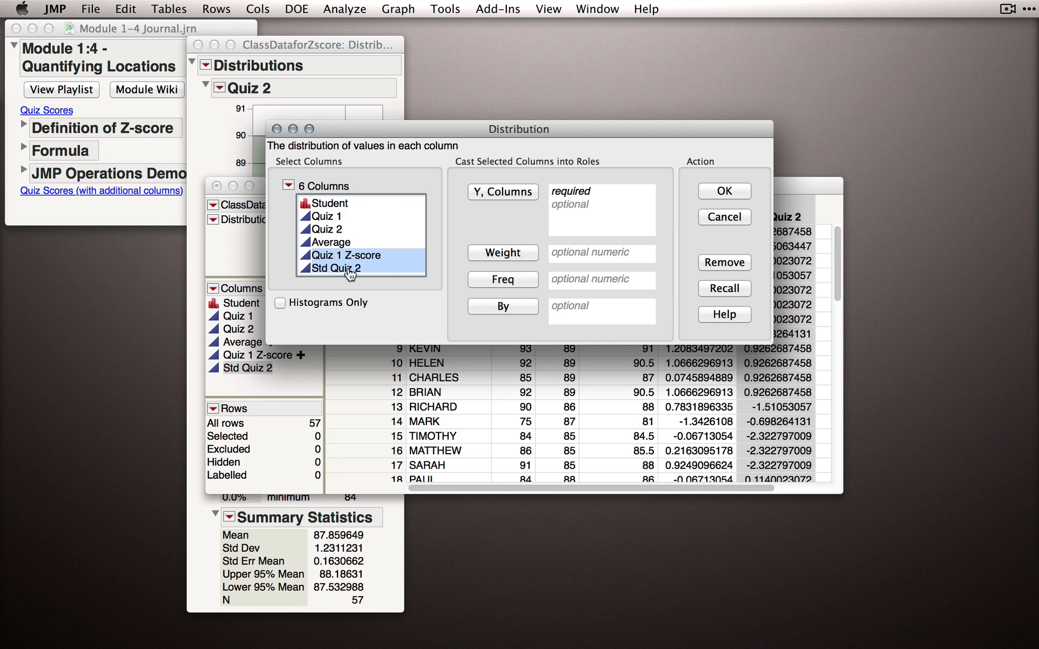
click(523, 198)
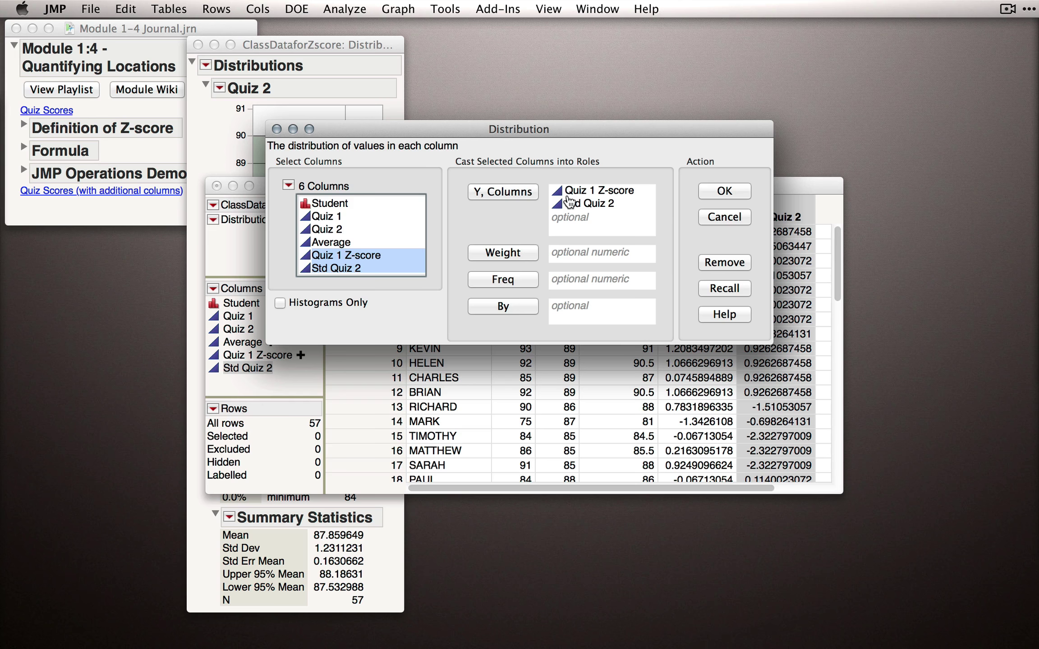
click(343, 303)
click(717, 191)
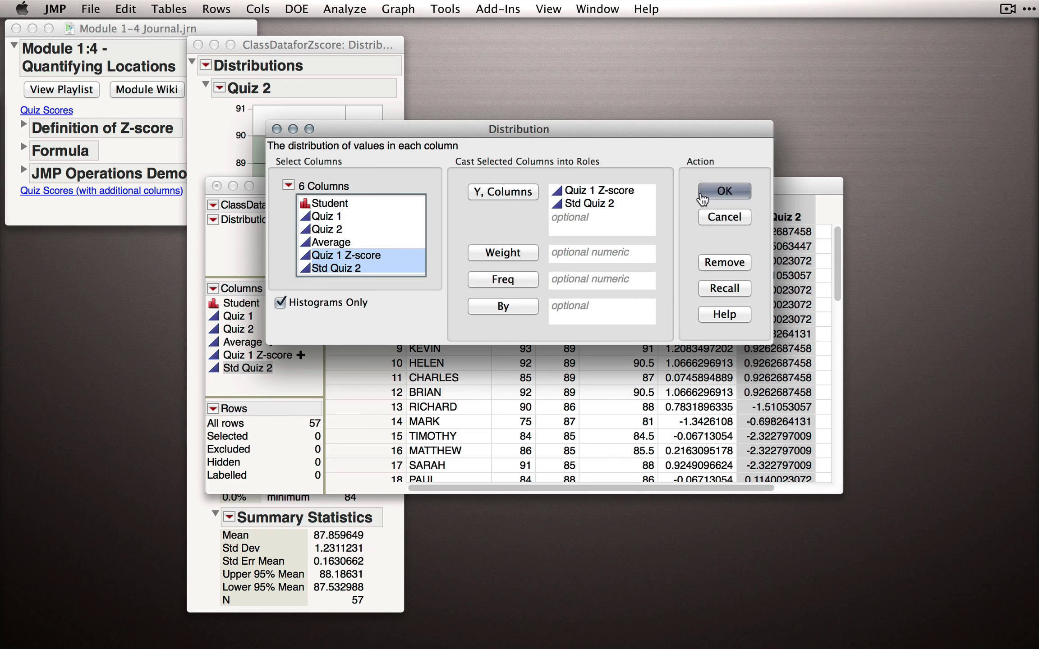
drag(542, 91, 706, 72)
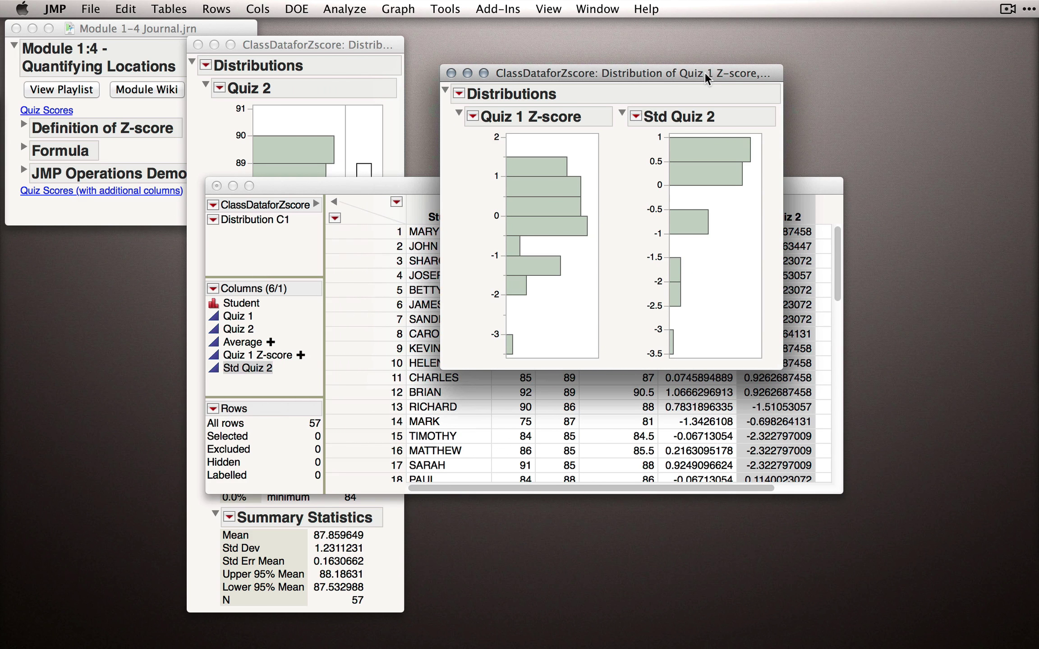
Apply Uniform Scaling to the two histograms and close the Quiz 2 distribution report.
click(459, 94)
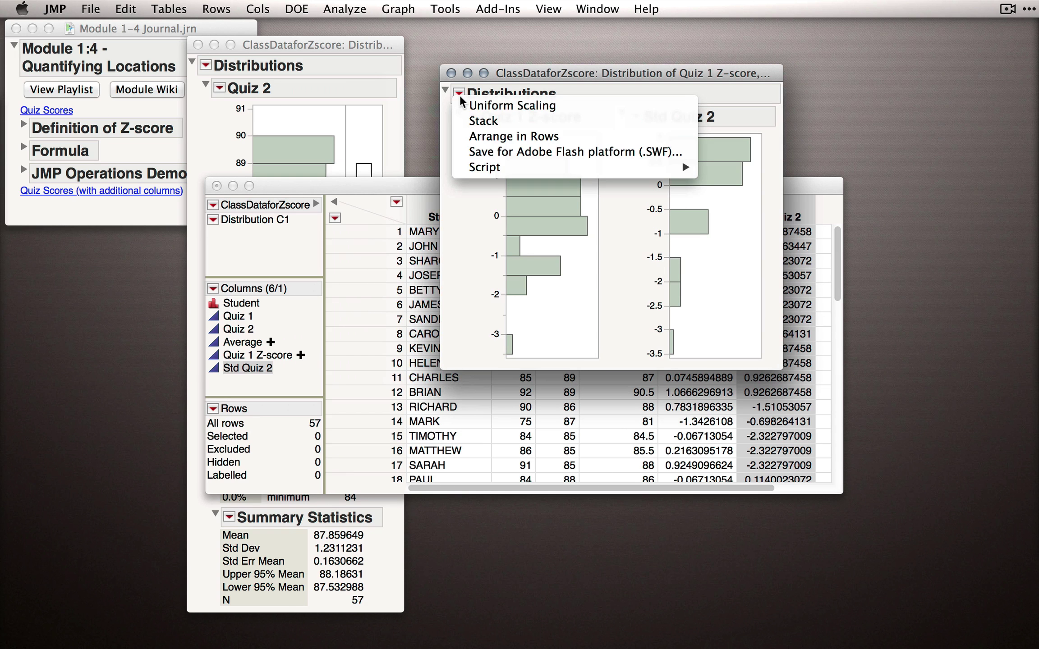
click(483, 106)
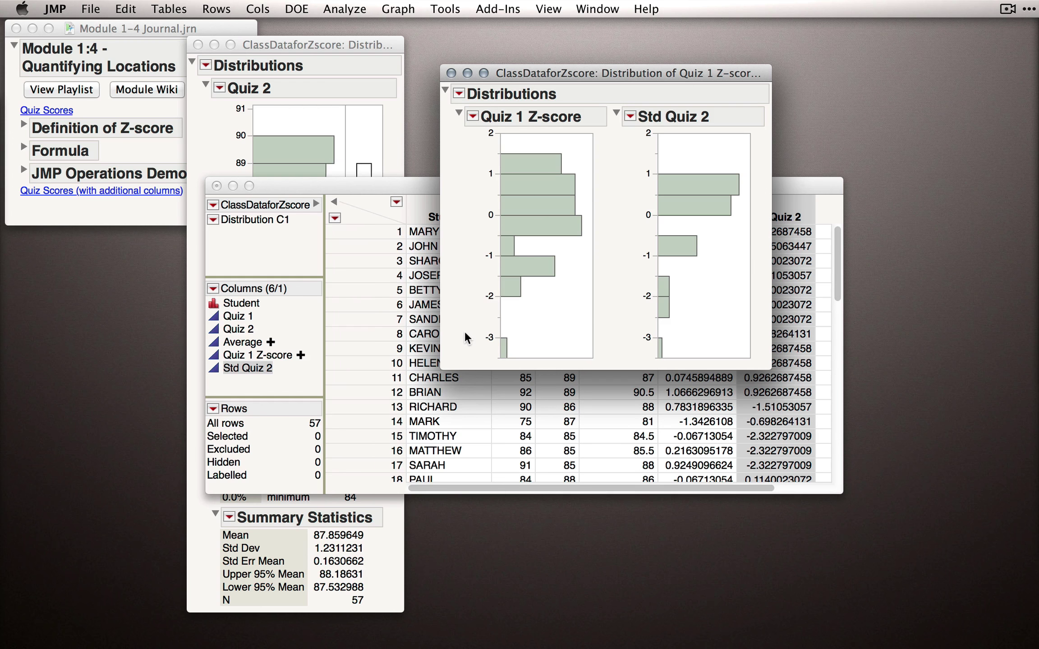
click(198, 45)
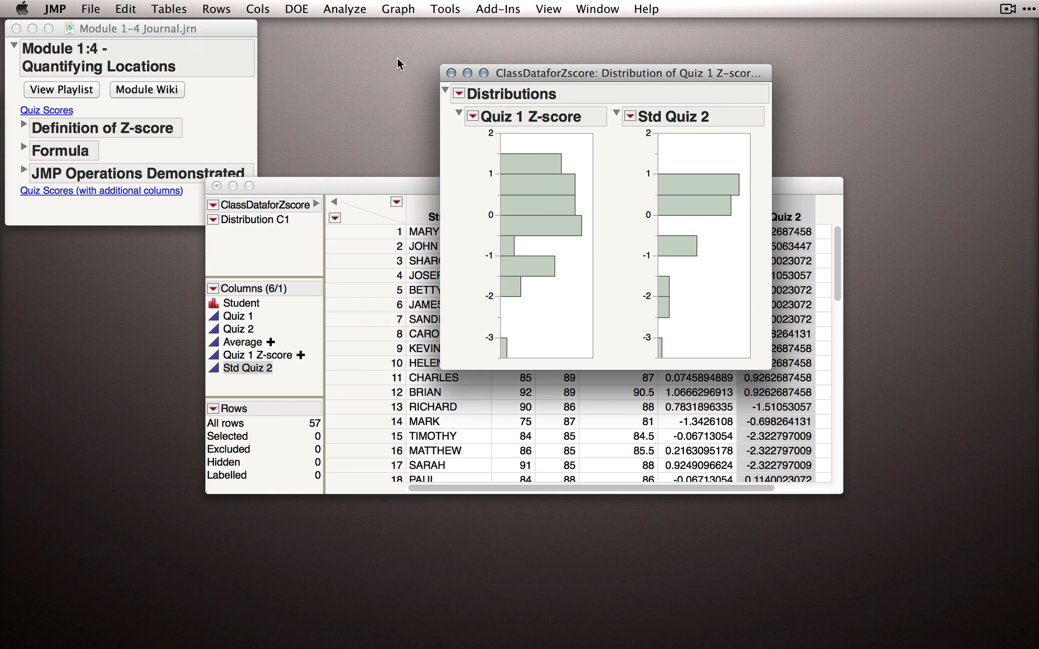
Arrange the histogram report and a smaller data table window side by side.
drag(543, 73, 649, 96)
drag(518, 183, 405, 140)
drag(675, 438, 464, 418)
click(275, 187)
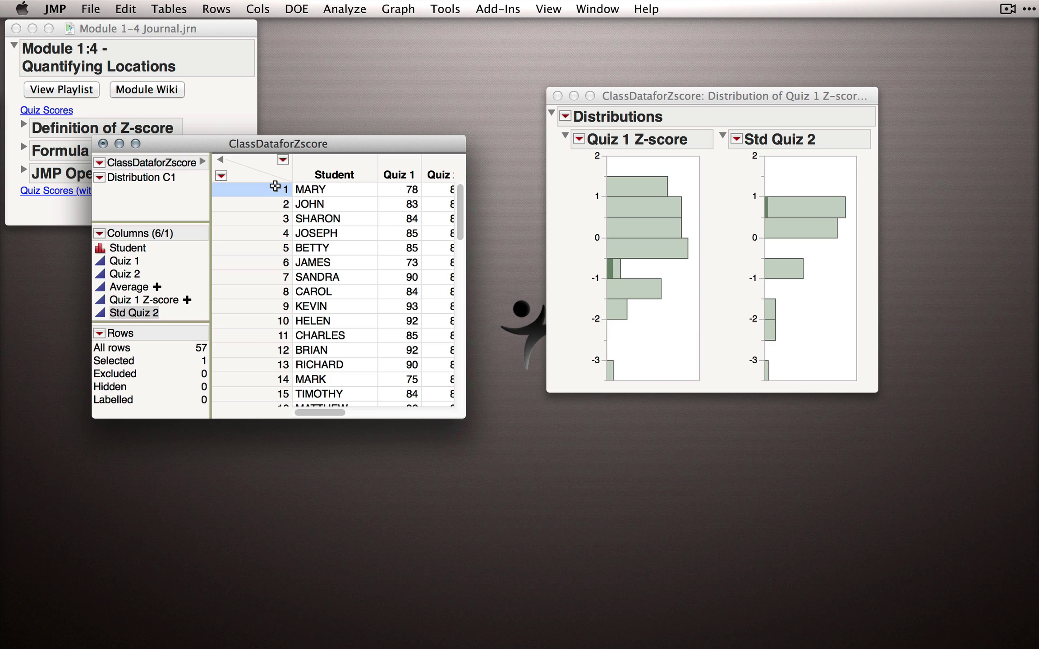
click(275, 204)
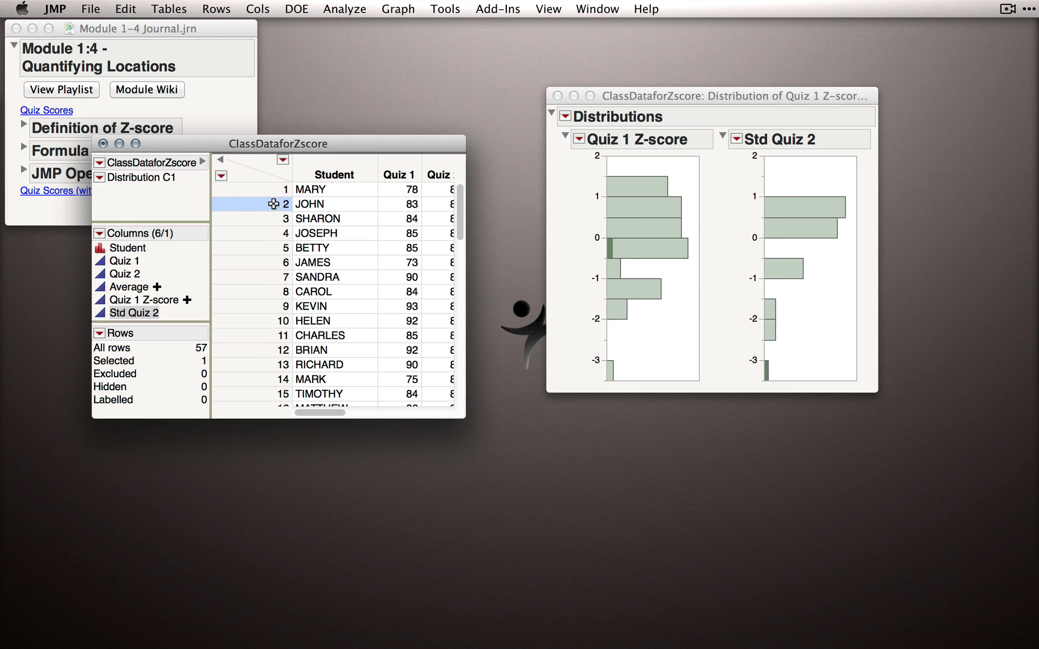
click(277, 192)
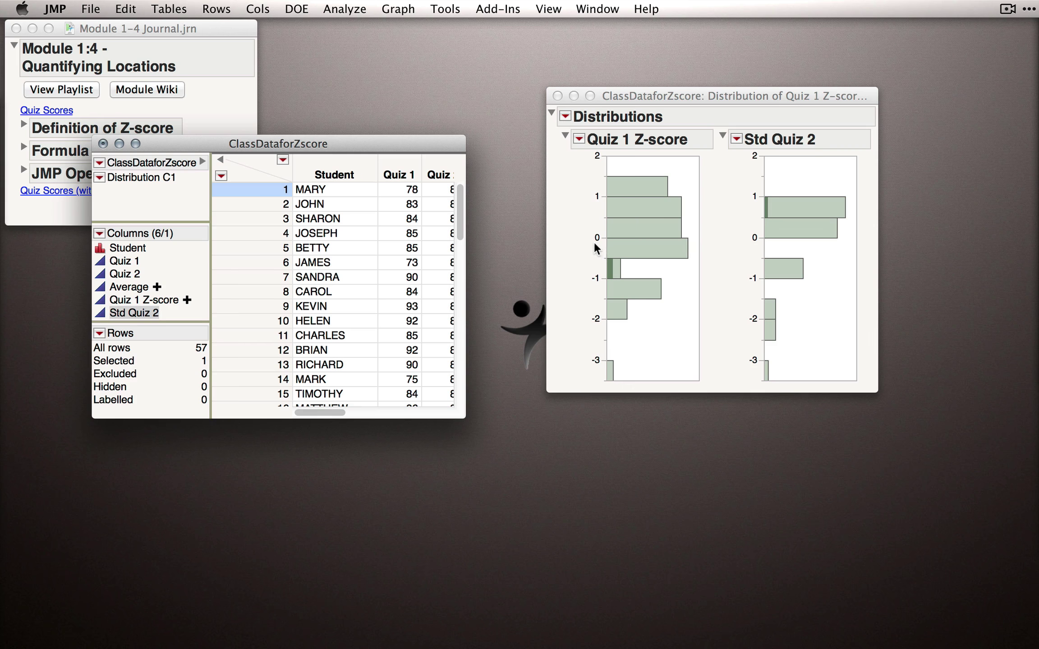
click(269, 204)
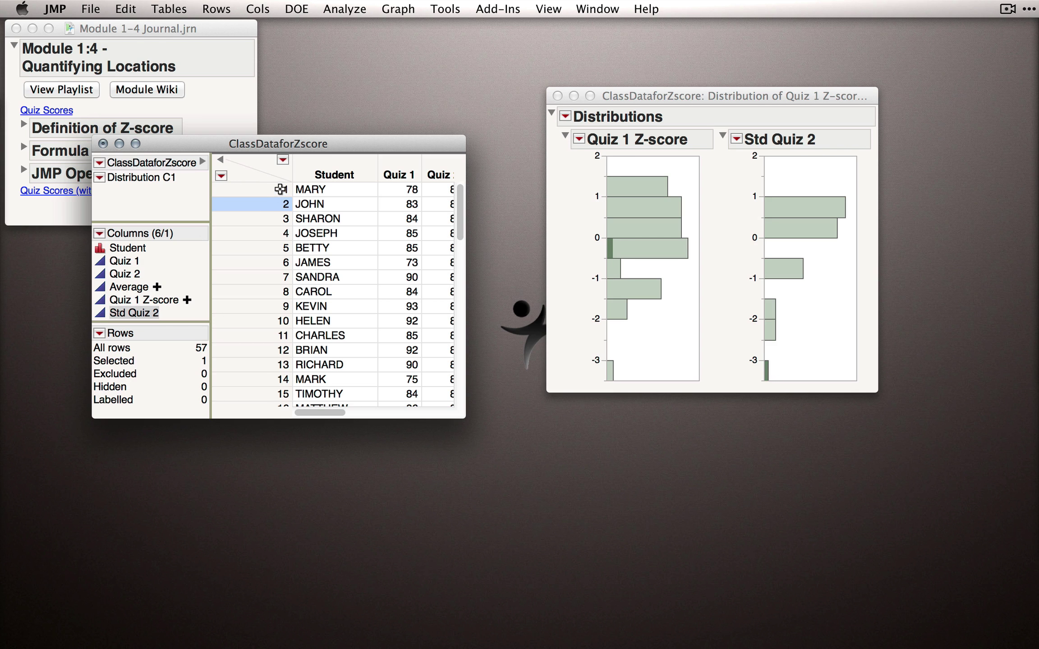
click(278, 189)
click(278, 203)
click(282, 189)
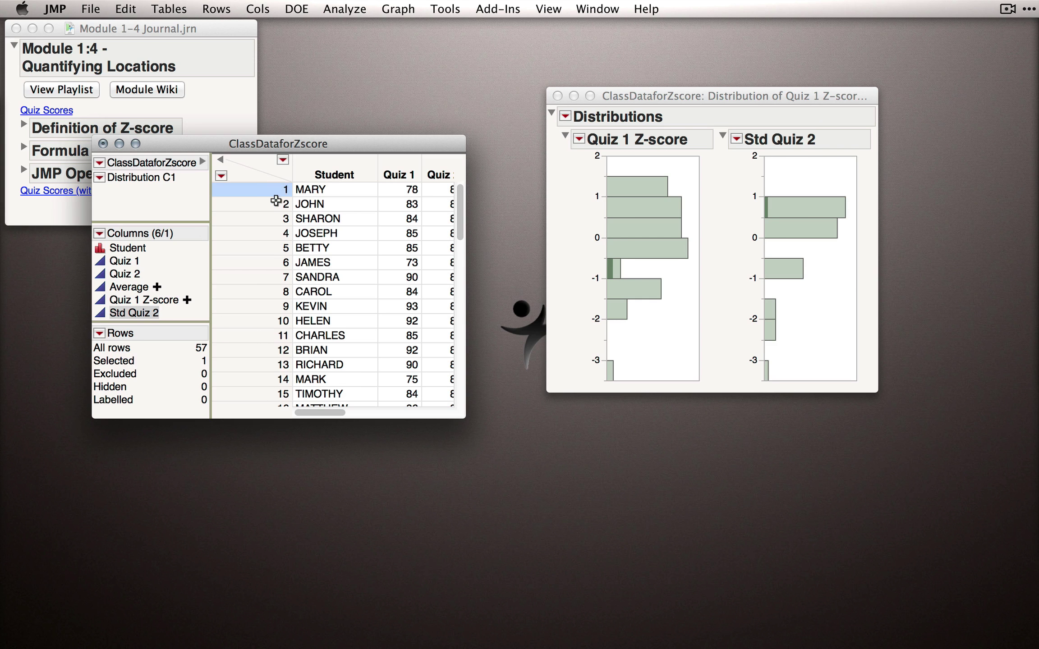
click(276, 202)
click(280, 192)
click(283, 202)
click(277, 189)
click(274, 203)
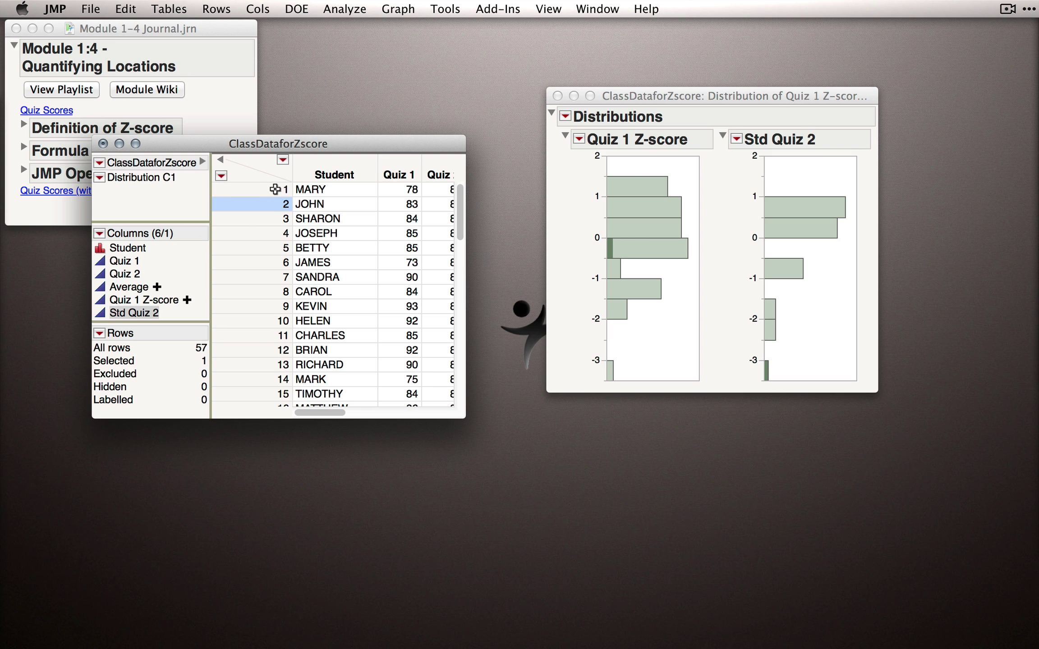
Select rows 1 and 2, then enlarge the data table to show all columns.
click(276, 189)
click(278, 204)
drag(471, 420, 853, 487)
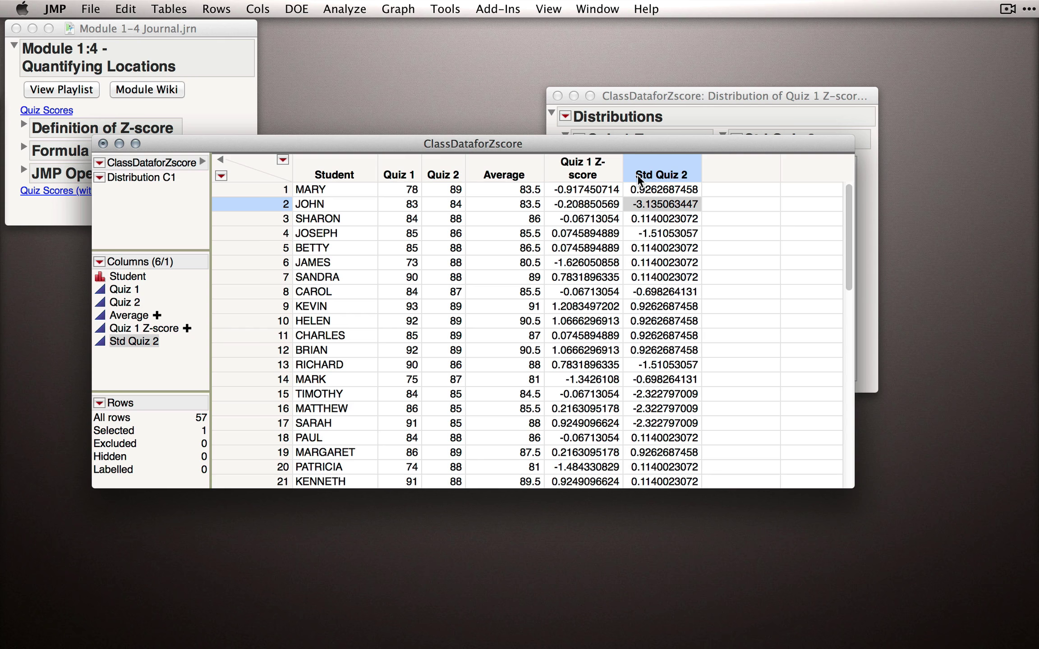
Add a new column named 'Average Z Score' after Std Quiz 2.
double_click(735, 176)
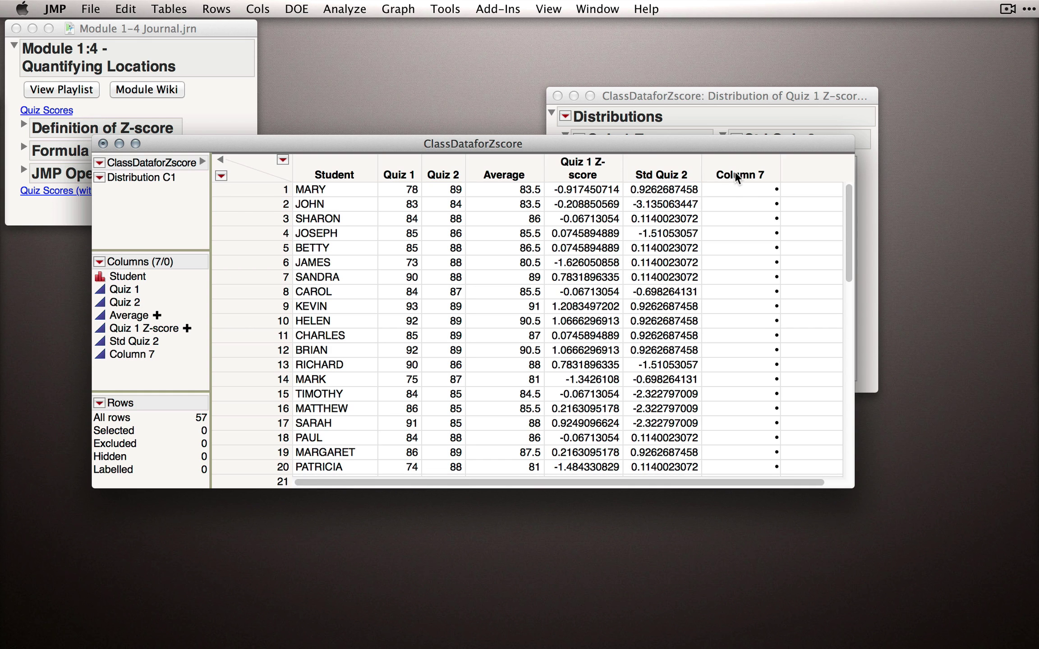
click(748, 172)
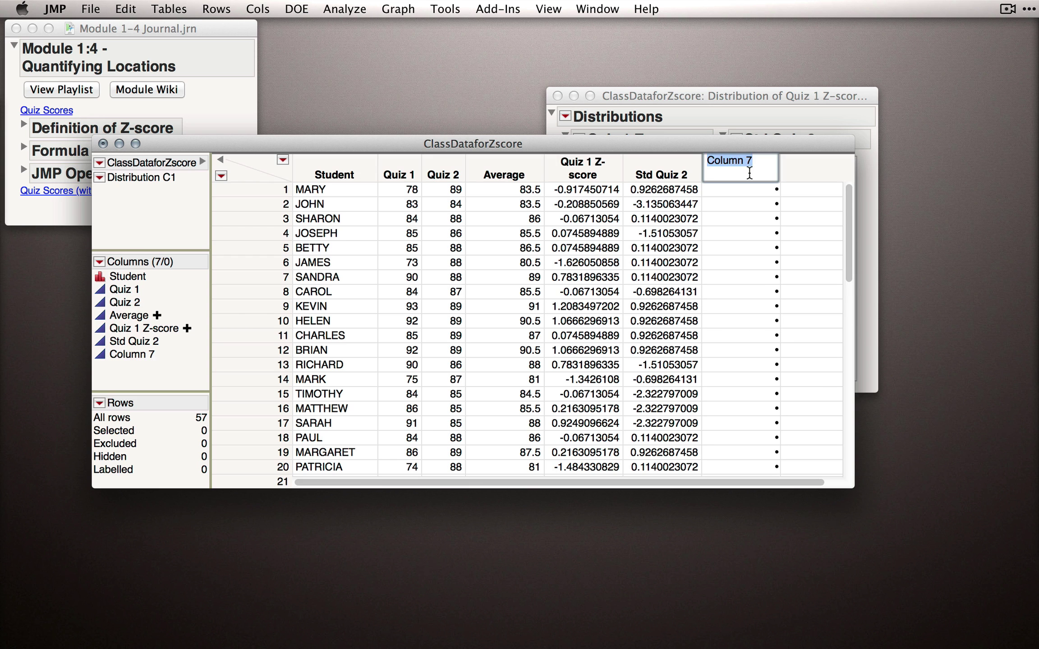
text(Average Z S)
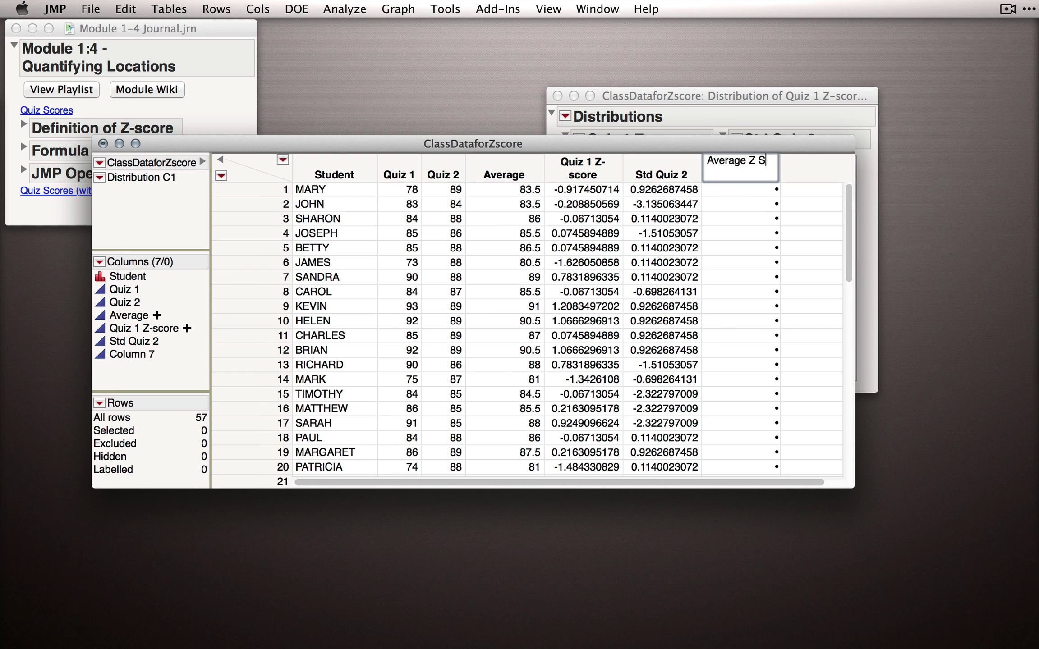
text(core)
key(Return)
Start the Average Z Score formula with the Statistical Mean function.
right_click(756, 170)
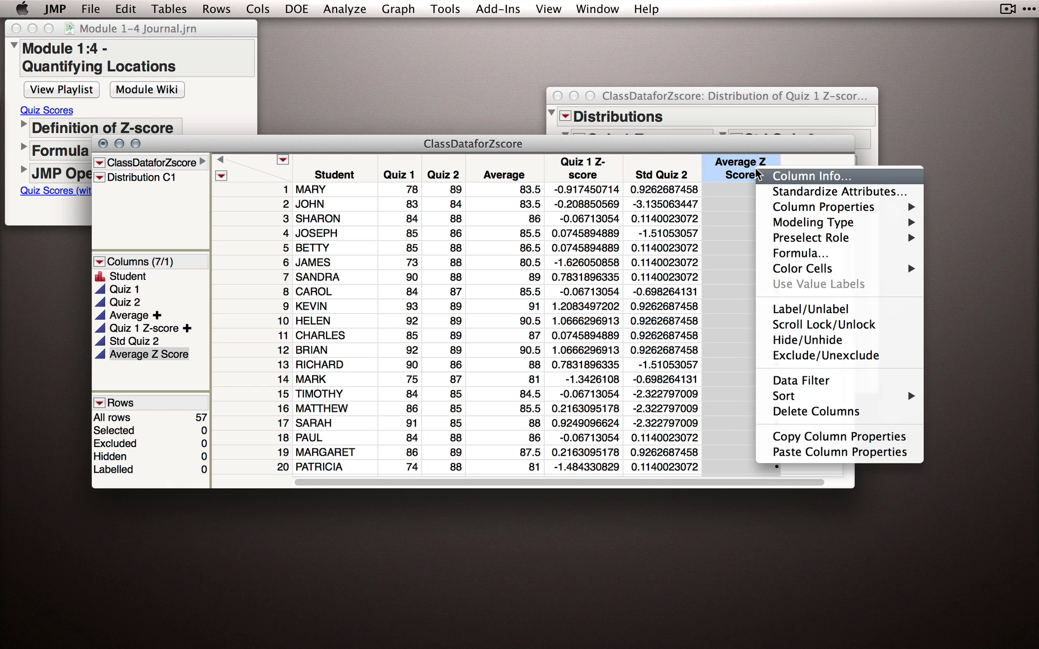
click(797, 253)
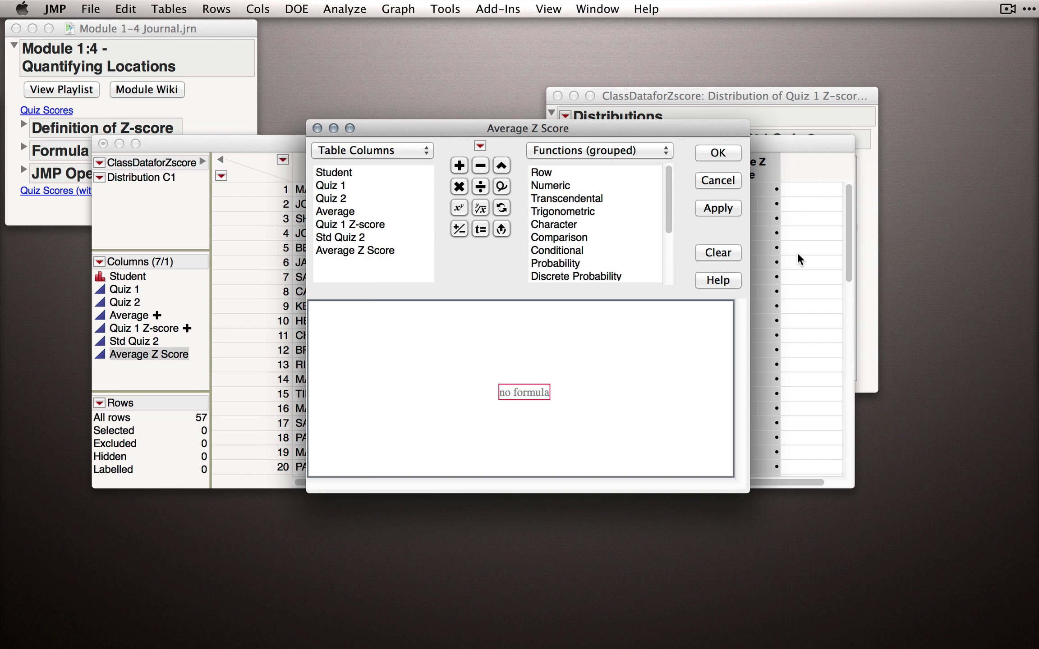
scroll(590, 185, down, 3)
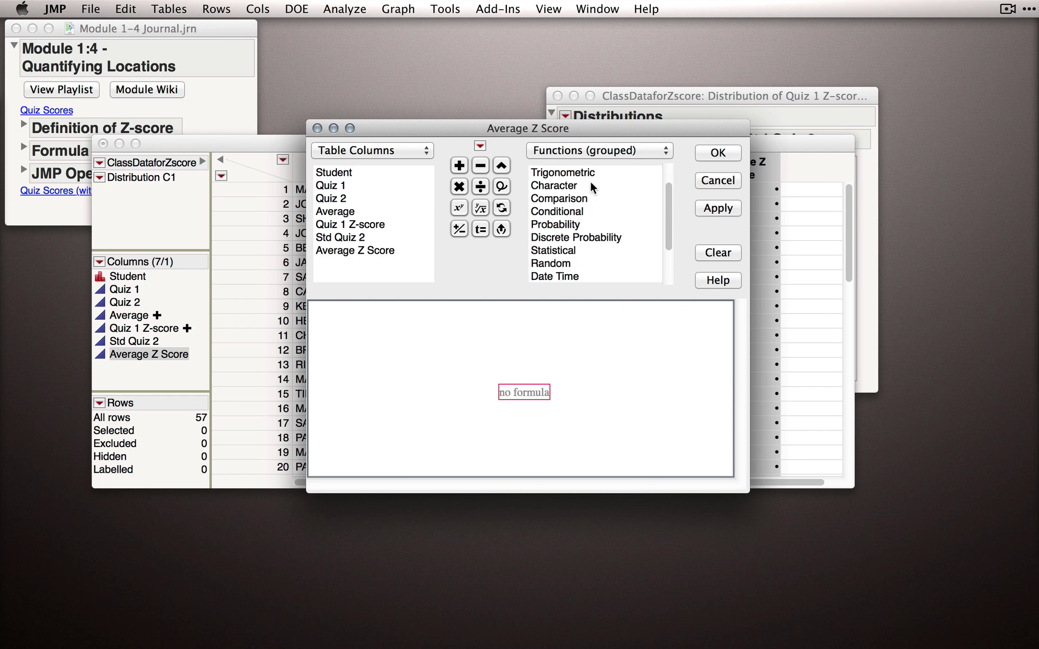
click(570, 249)
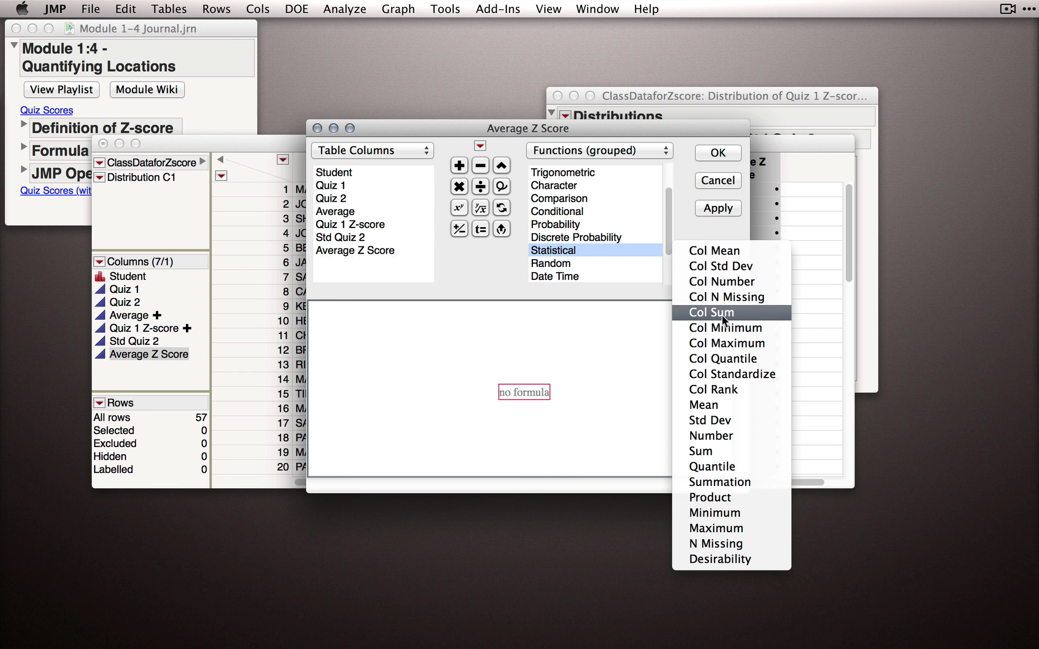
click(726, 402)
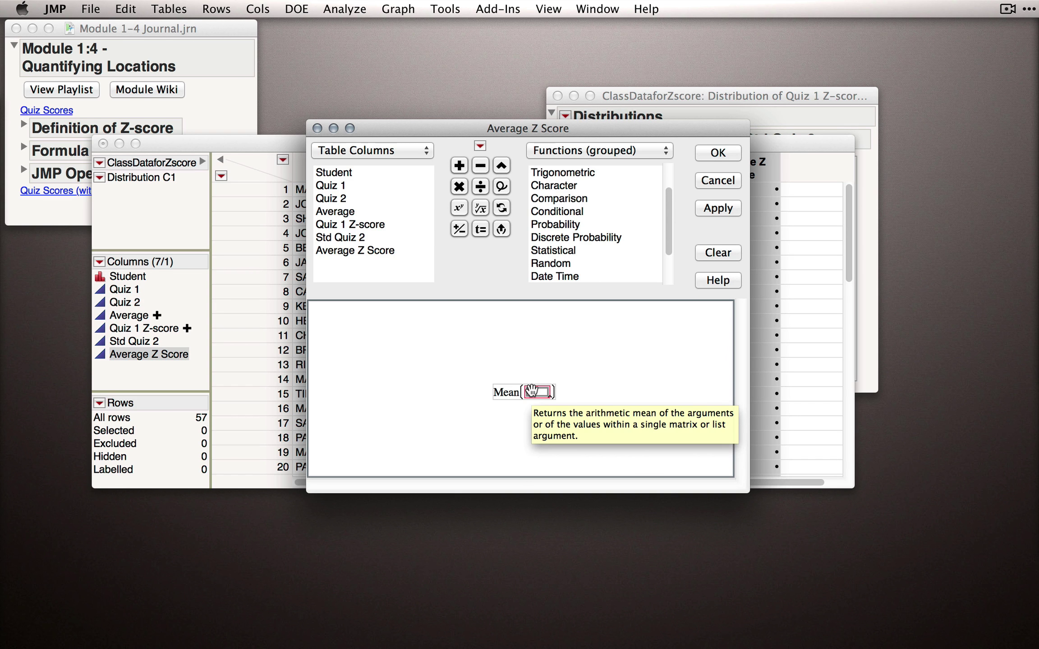
Give Mean two arguments, Quiz 1 Z-score and Std Quiz 2, and check the formula text.
key(comma)
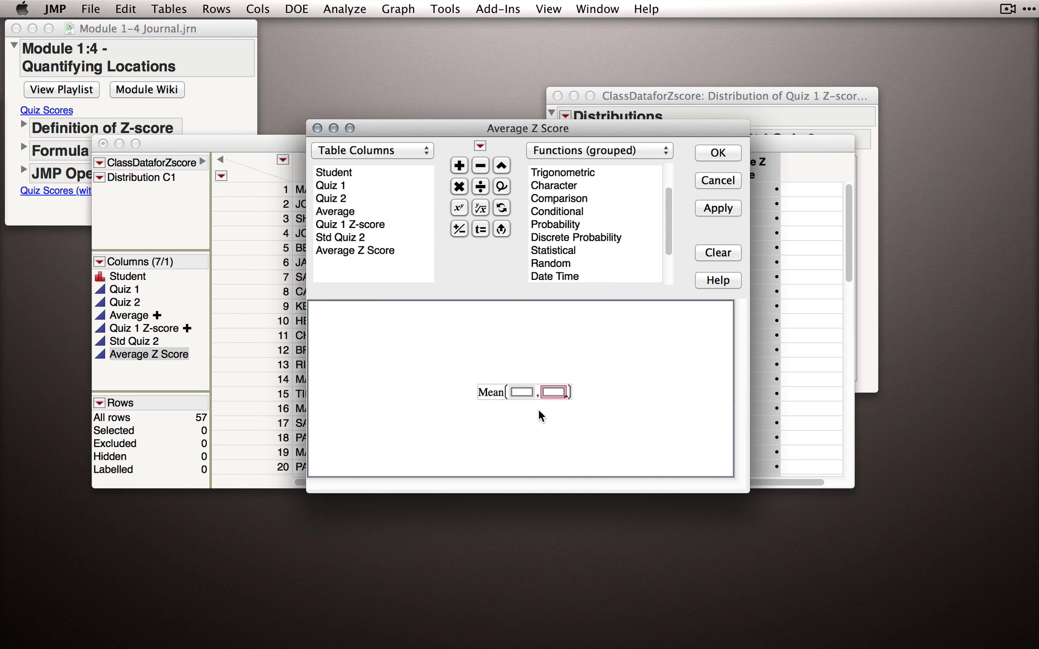
click(520, 388)
click(341, 224)
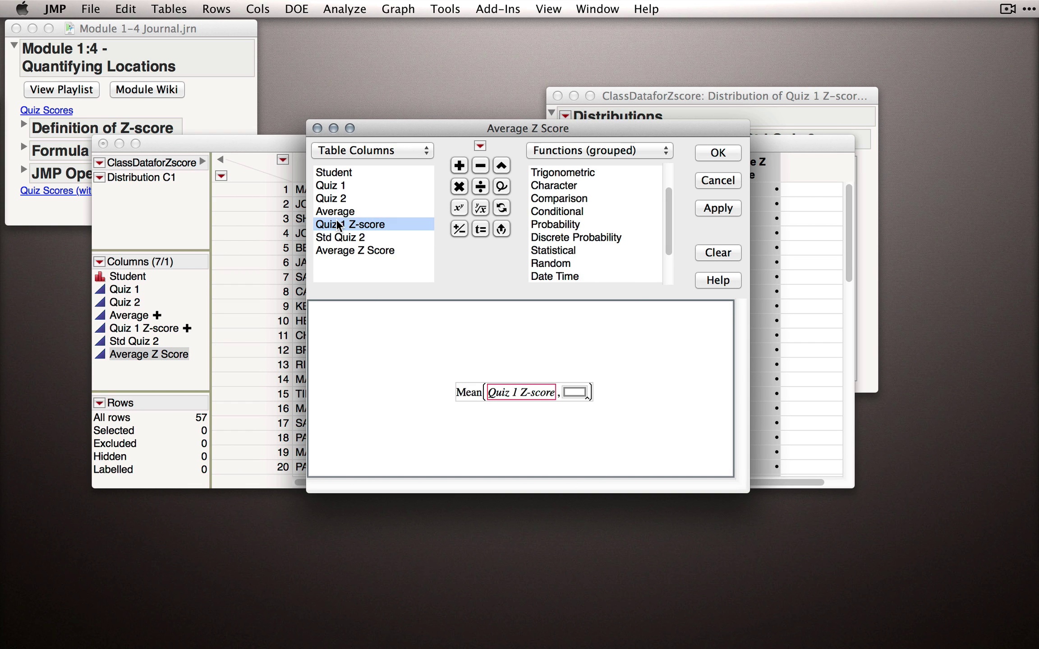
click(573, 389)
click(350, 237)
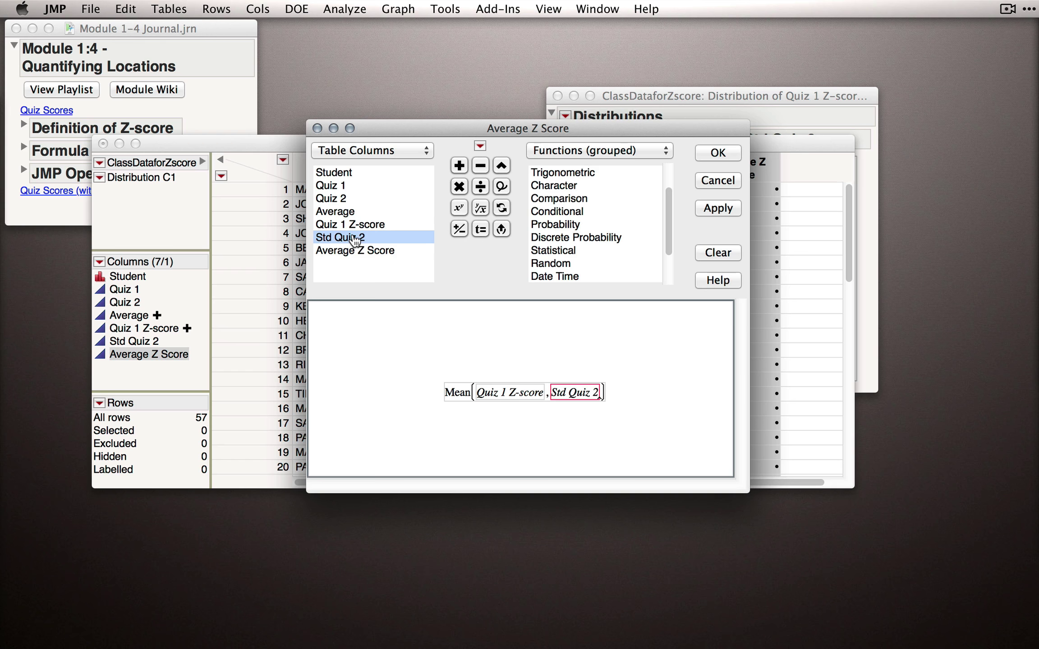
double_click(455, 391)
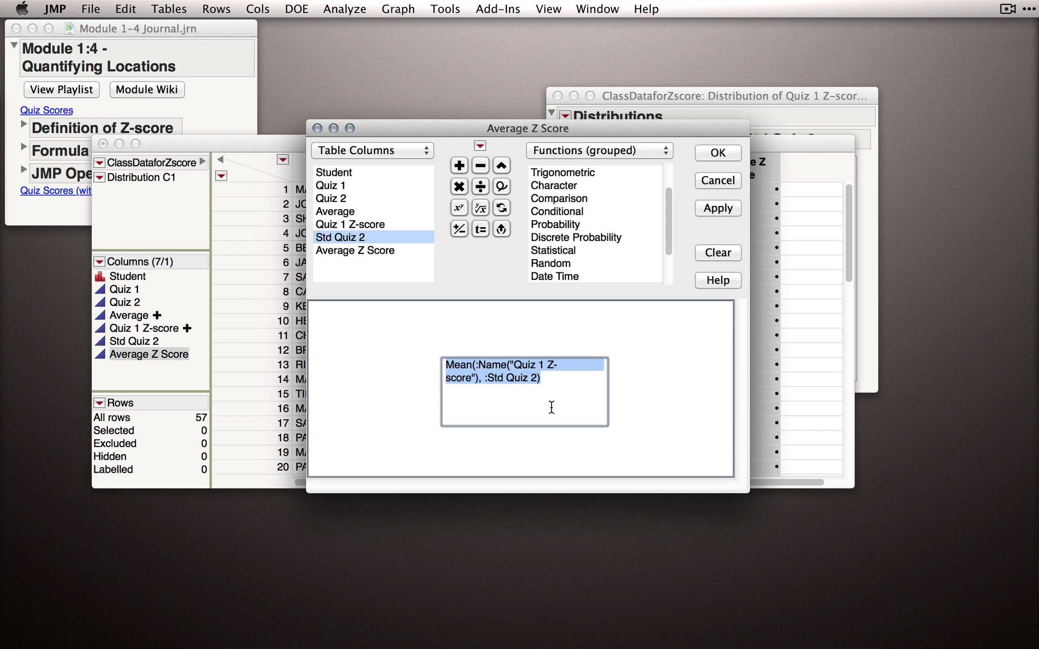
click(635, 393)
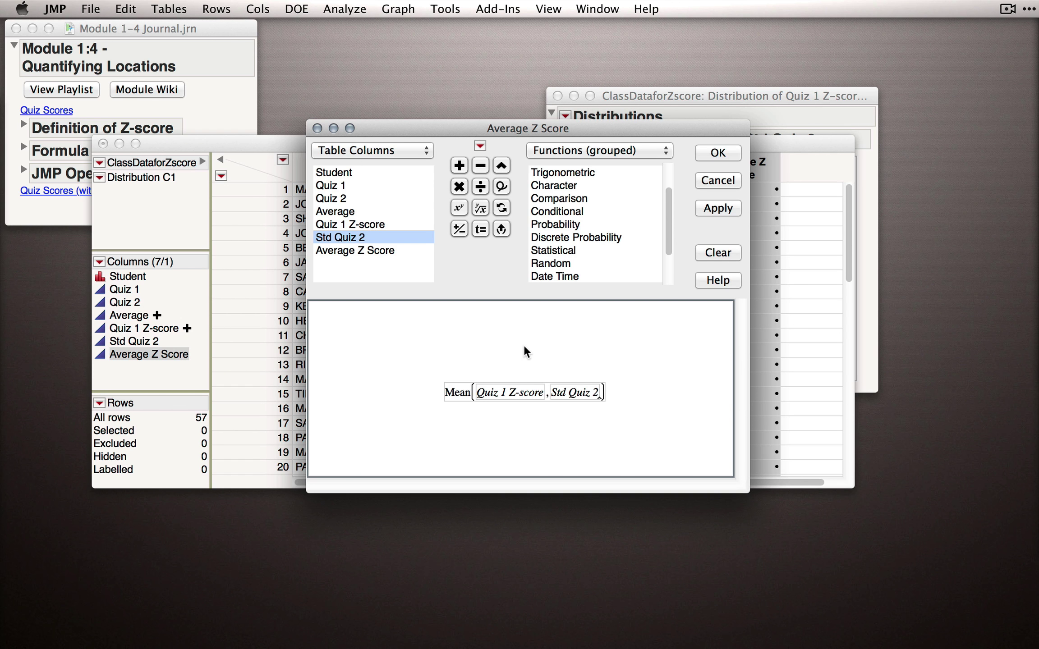
Apply the Mean formula and inspect Average Z Score in rows 1–3 (0.0044090161, -1.671957008).
click(718, 153)
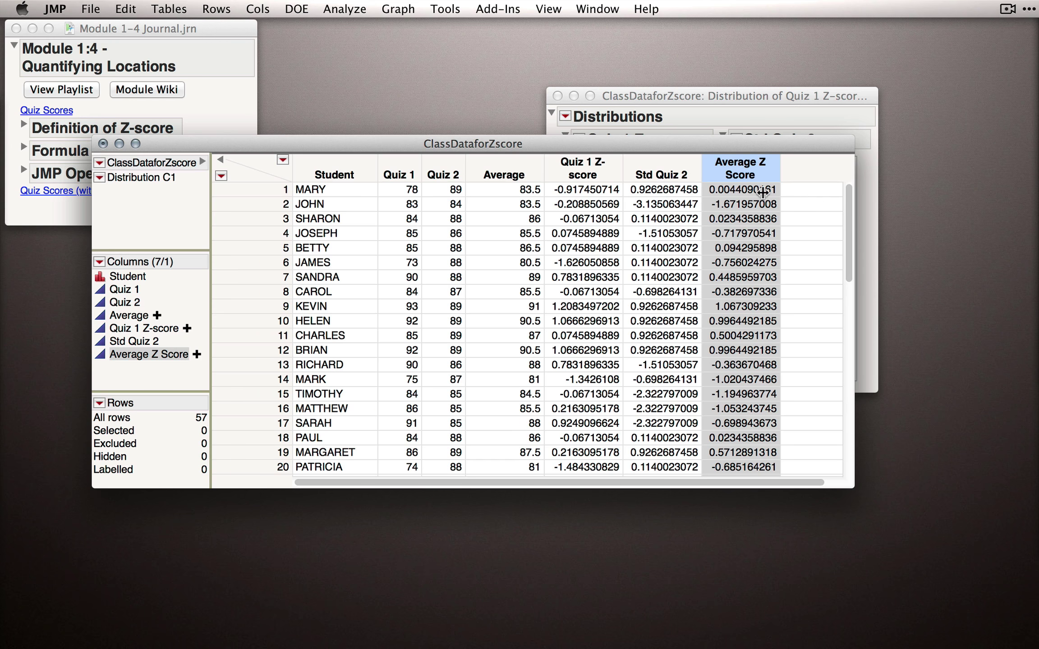
click(748, 187)
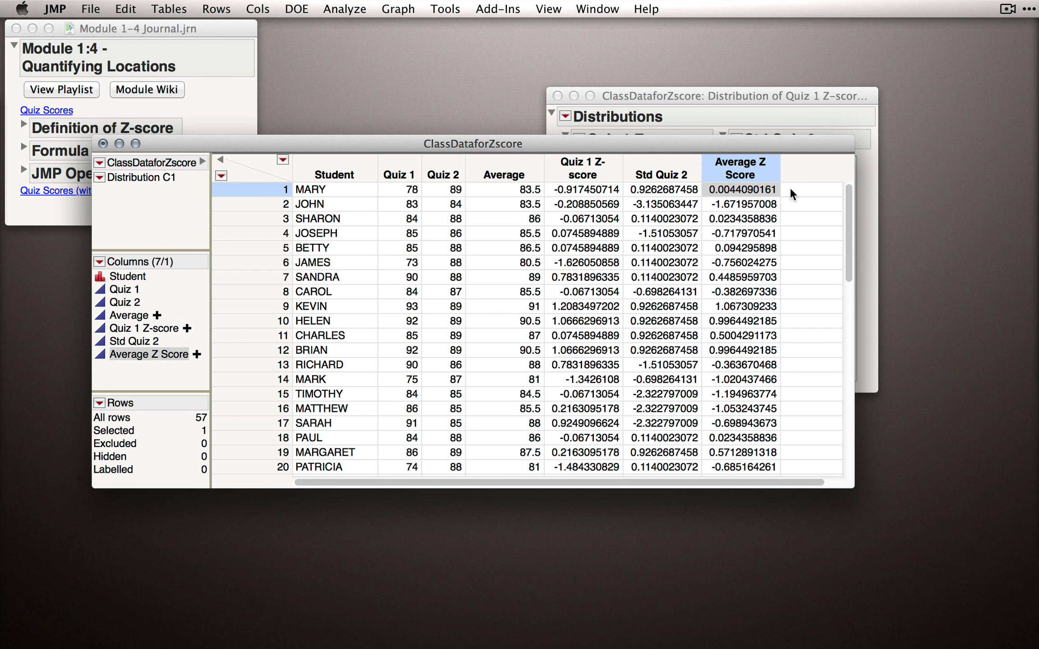
click(766, 216)
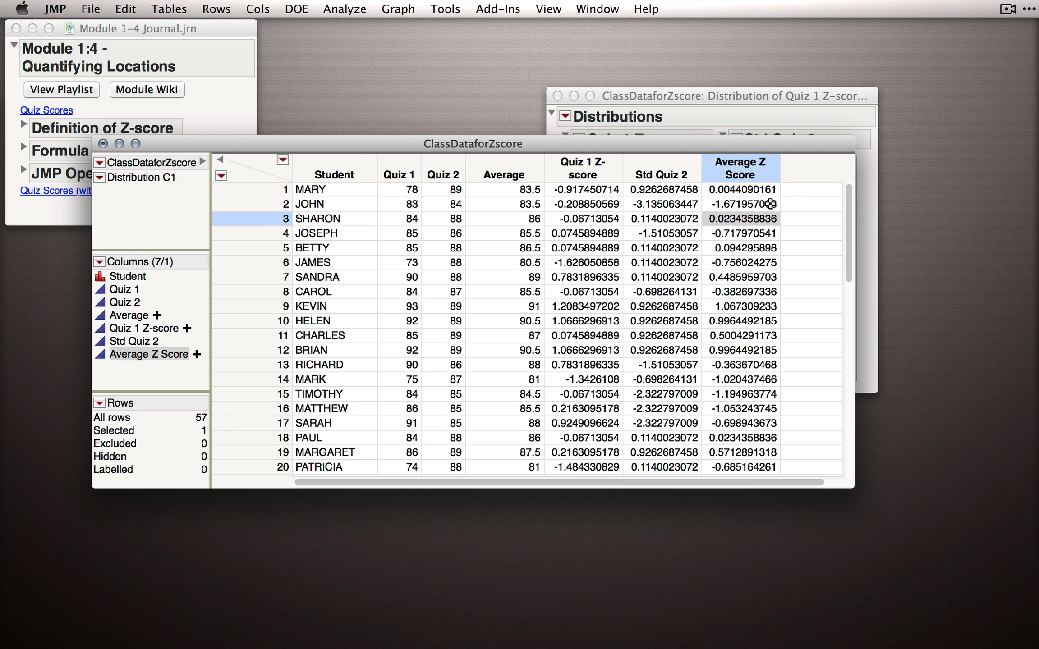
click(771, 203)
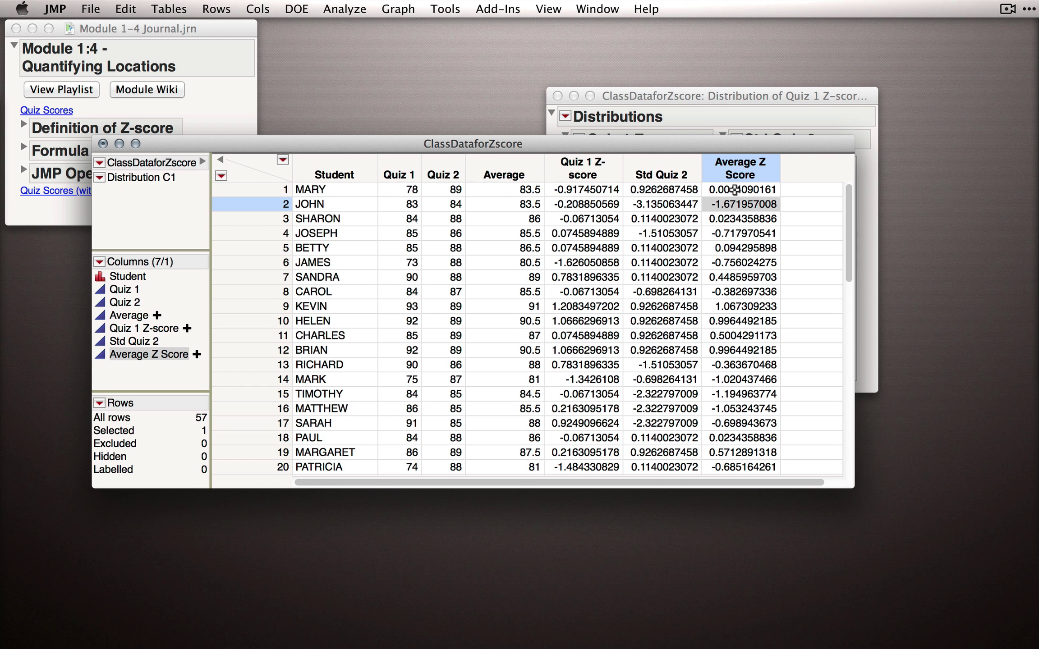
drag(734, 190, 735, 201)
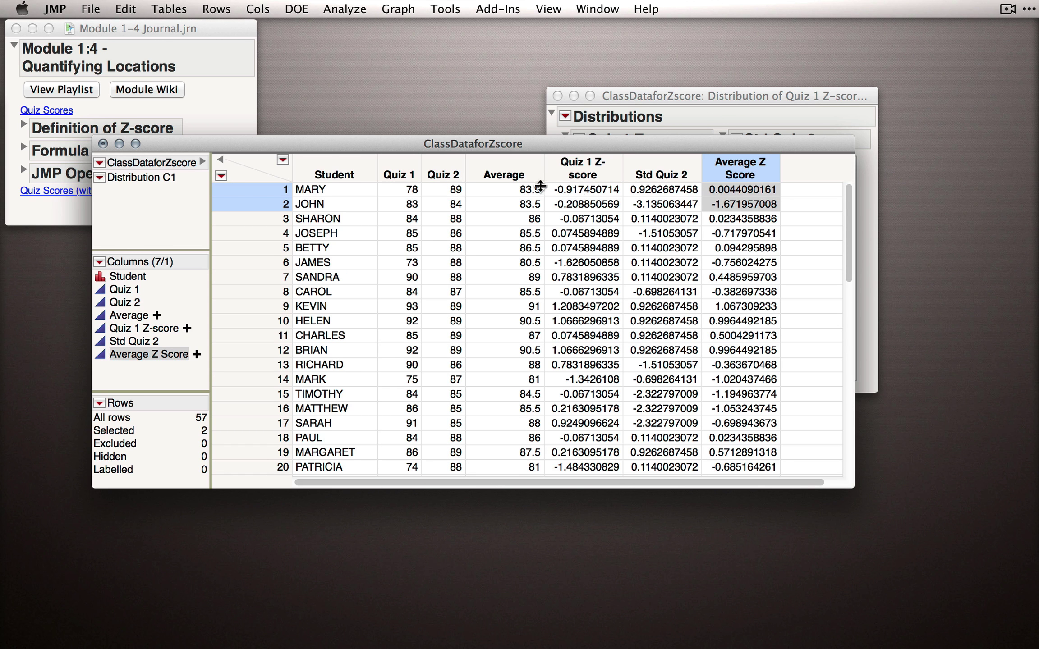
drag(541, 186, 525, 203)
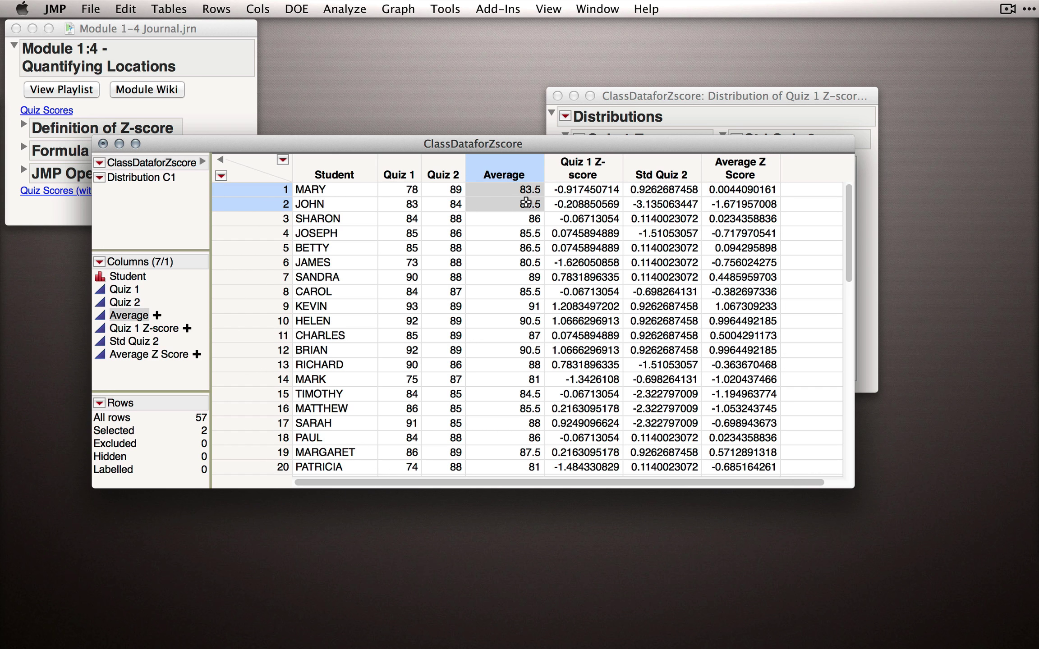